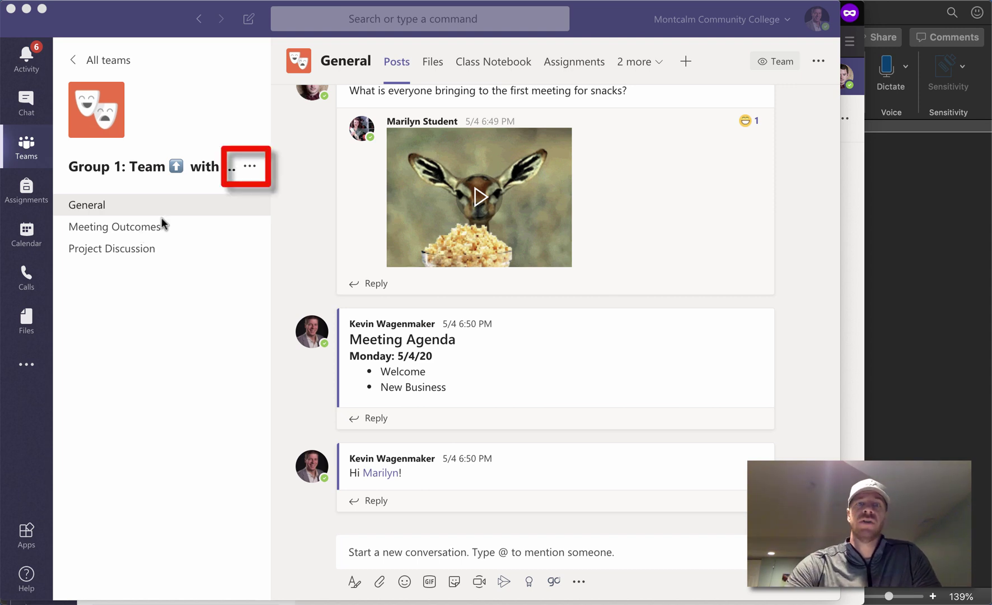
- Start a new channel for the Group 1 team and enter Sample Channel as its name
left_click(252, 170)
left_click(251, 169)
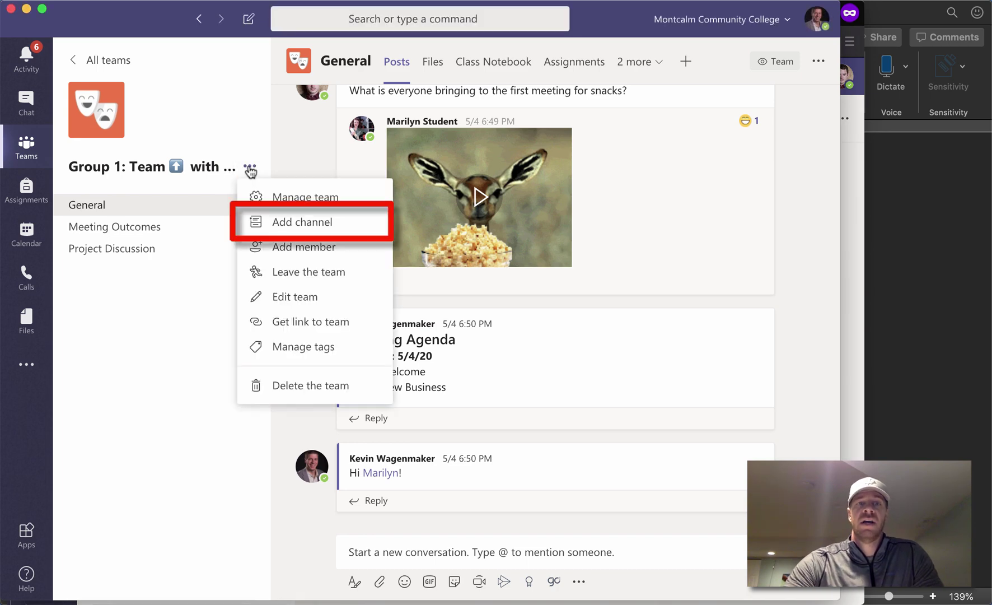
left_click(297, 222)
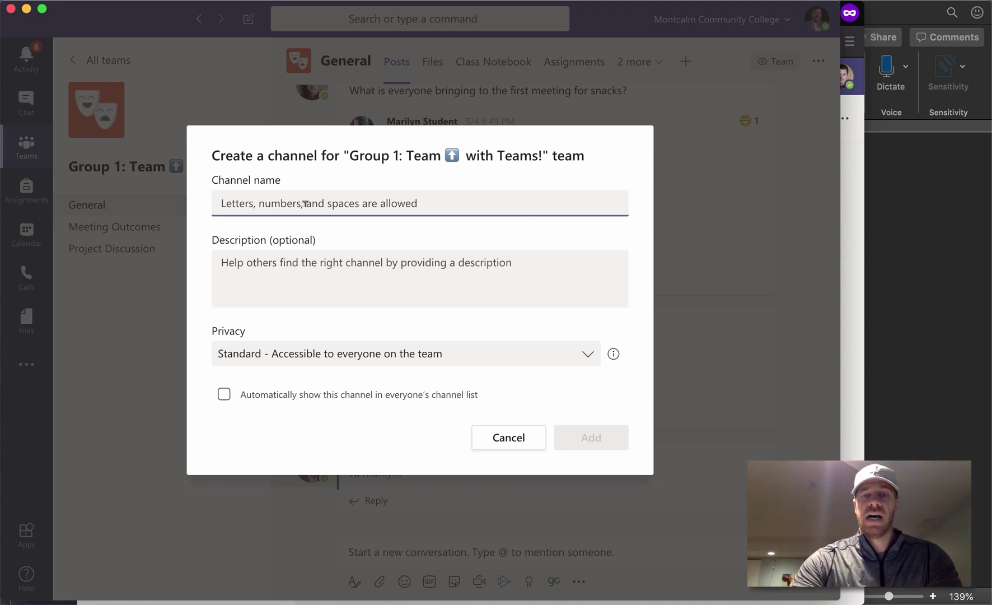
type("Sample ")
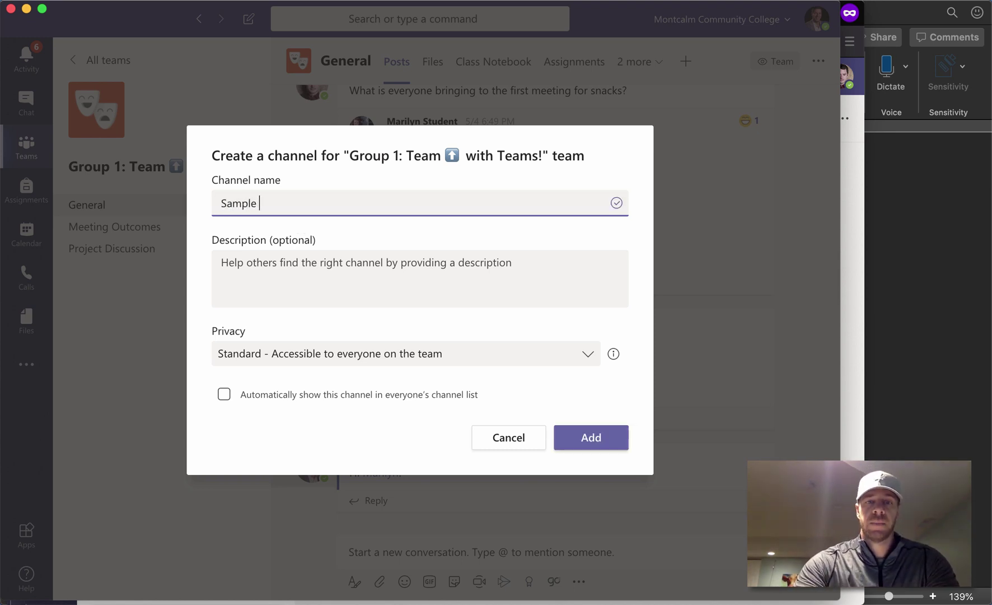
type("Channel")
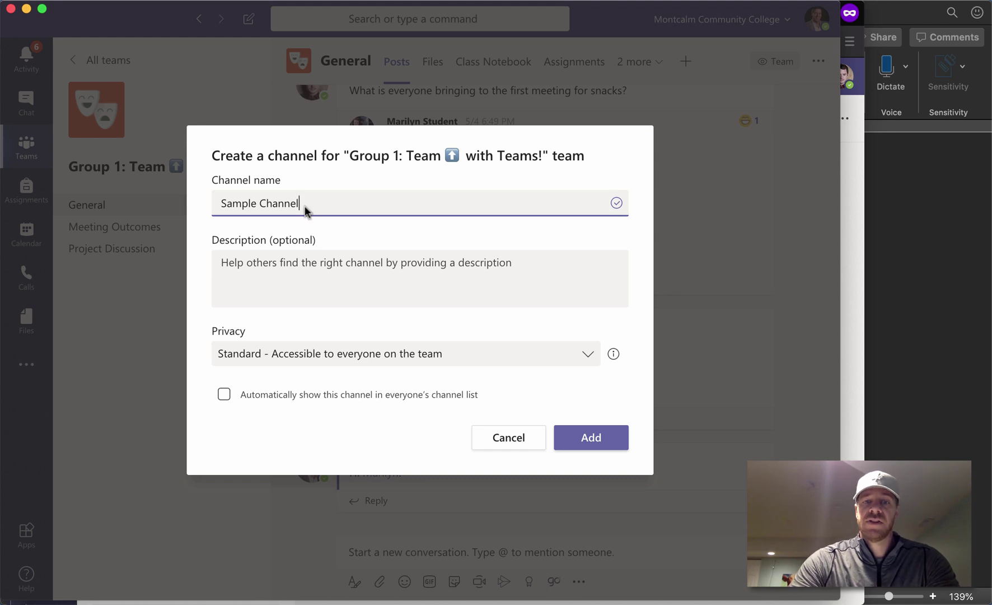
- Leave the description empty and set the new channel's privacy to Private, accessible only to specific people within the team
key("Tab")
key("Tab")
left_click(321, 354)
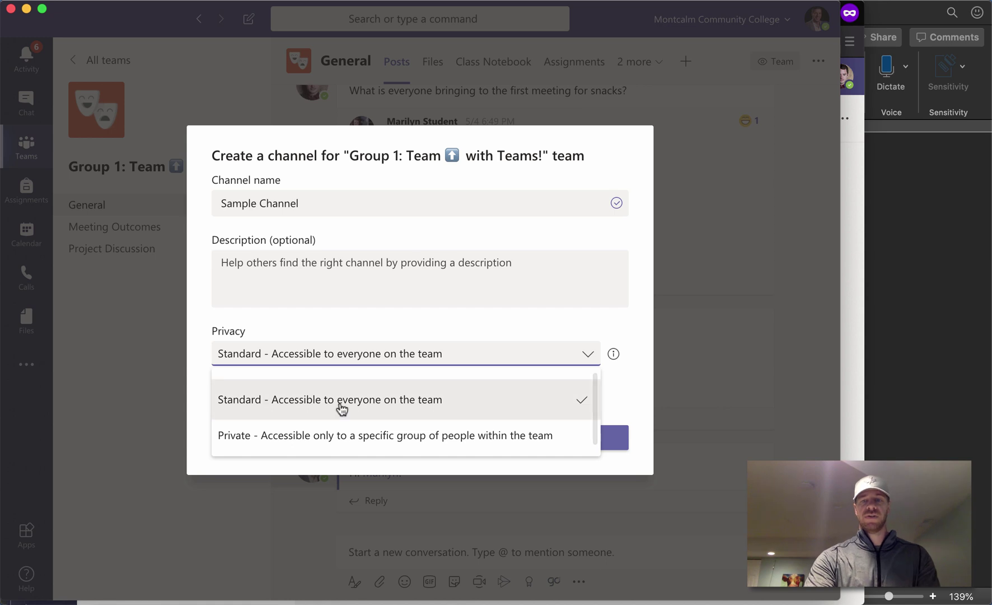
key("Down")
key("Return")
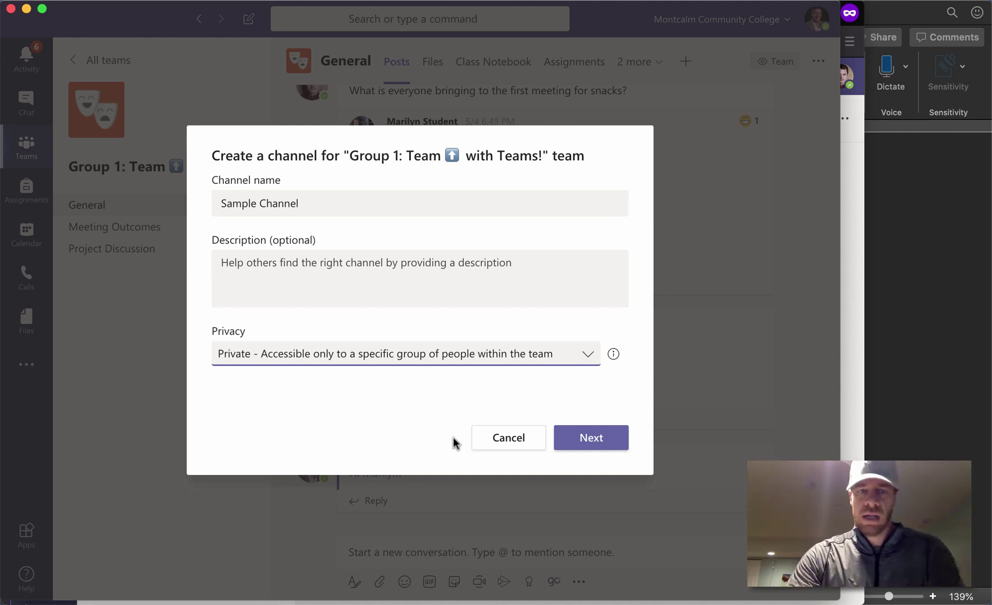
- Replace the channel name with Group 1 and proceed to adding its members
triple_click(317, 193)
type("Gro")
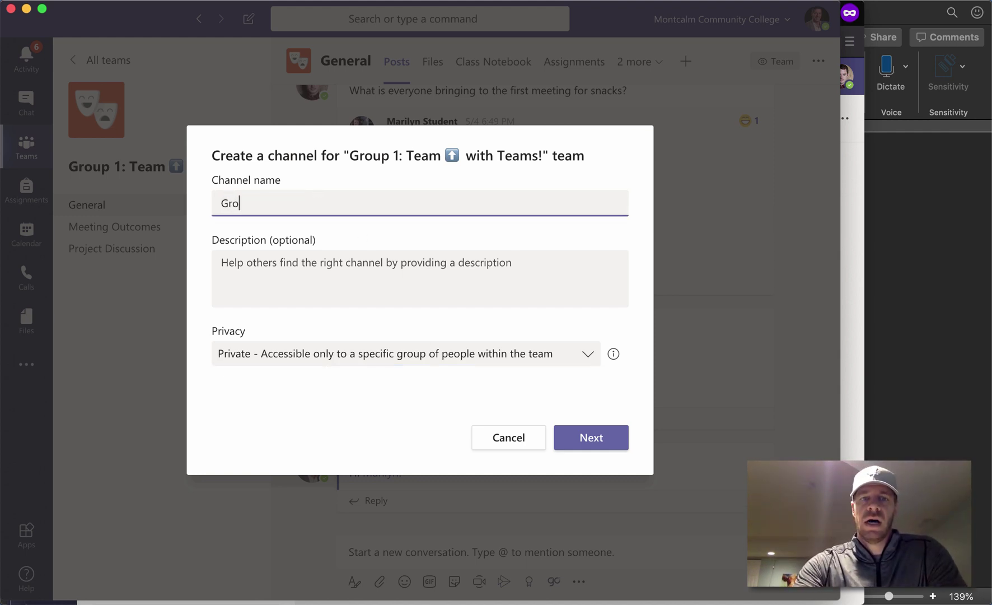
type("up 1")
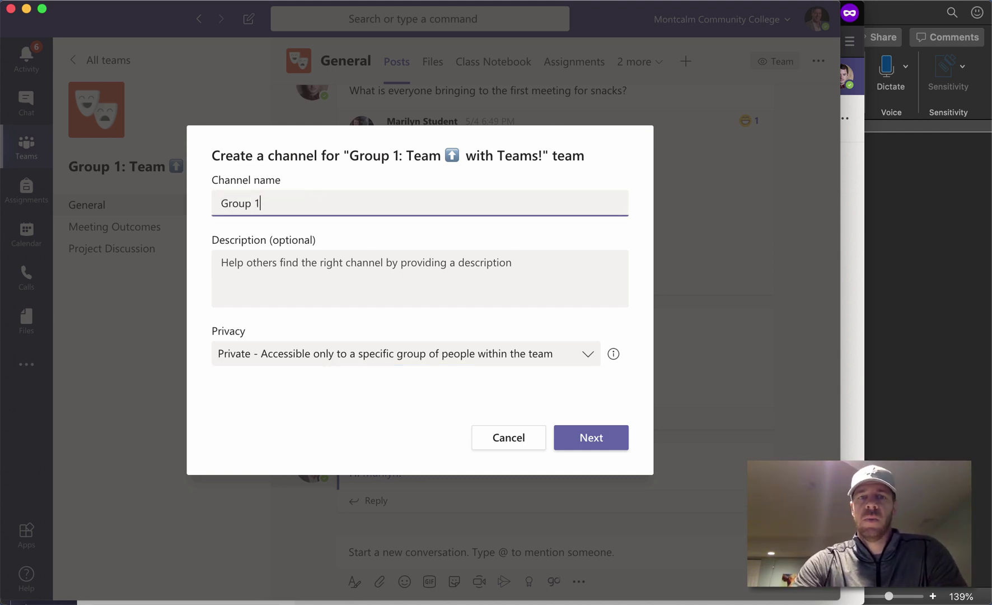
left_click(589, 436)
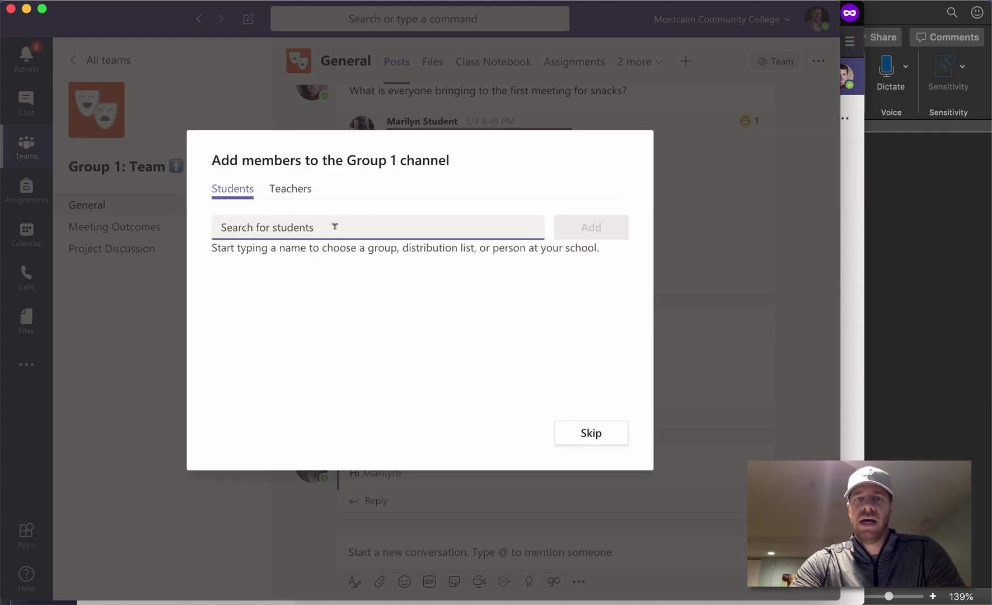
- Add the two Group 1 students as members of the private Group 1 channel and finish the member setup
type("mari")
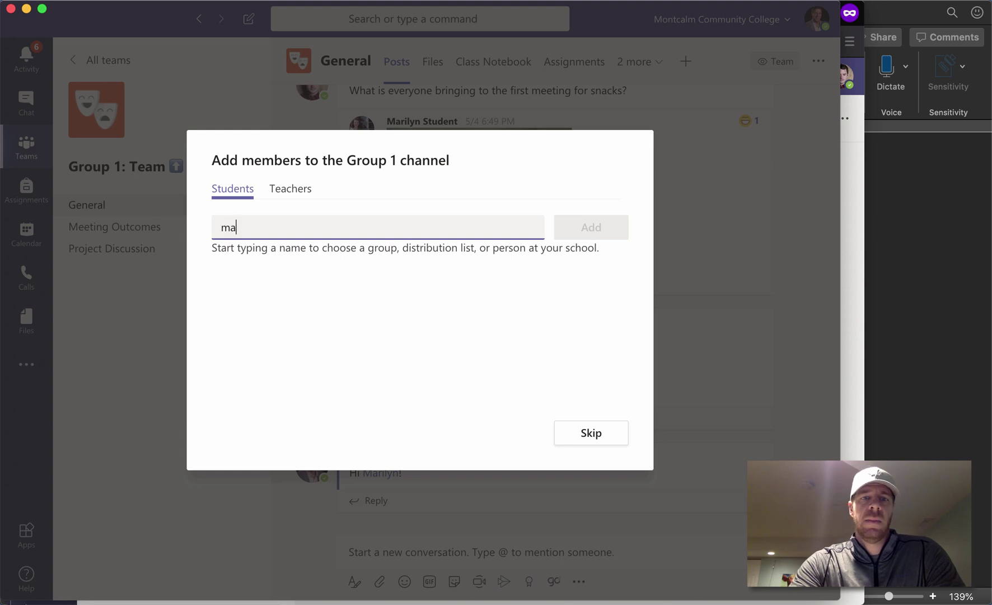
type("frodo")
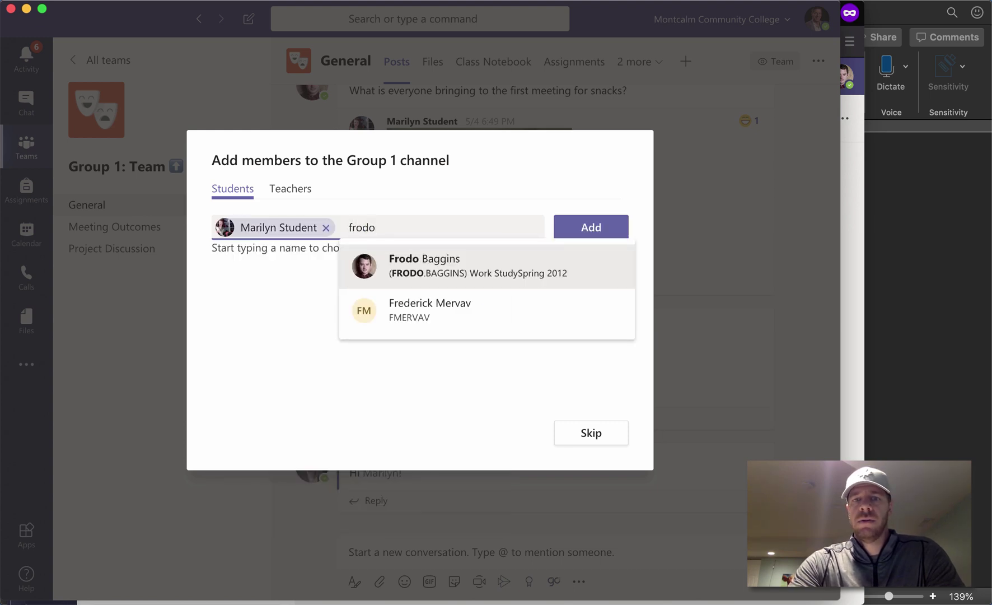
key("Return")
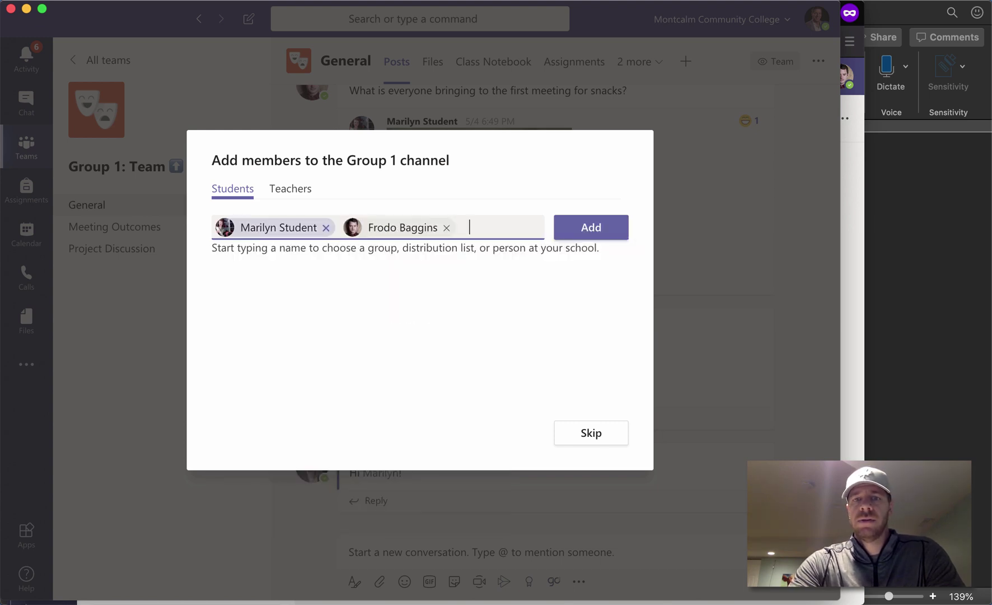
key("Return")
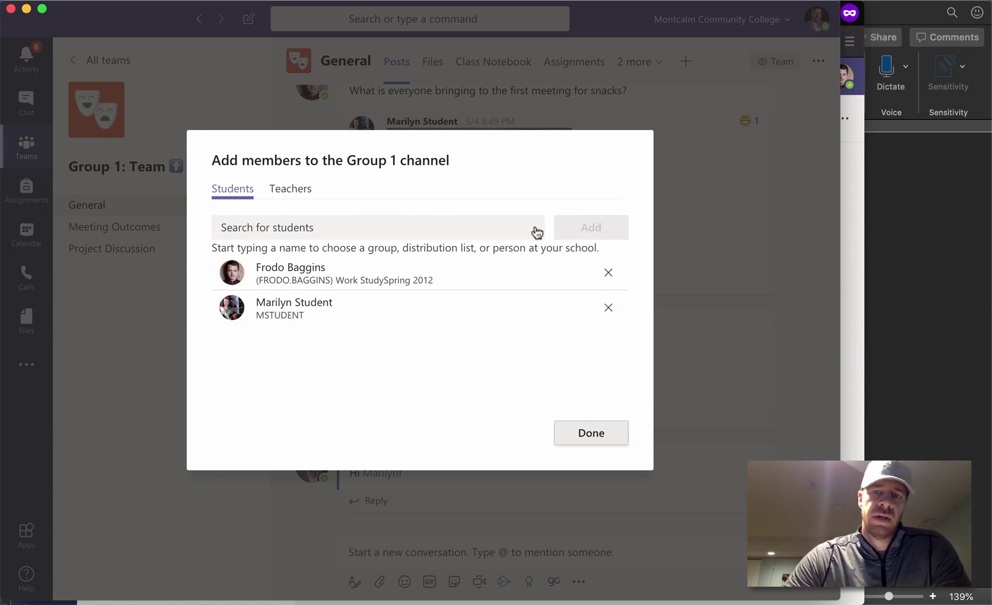
key("Return")
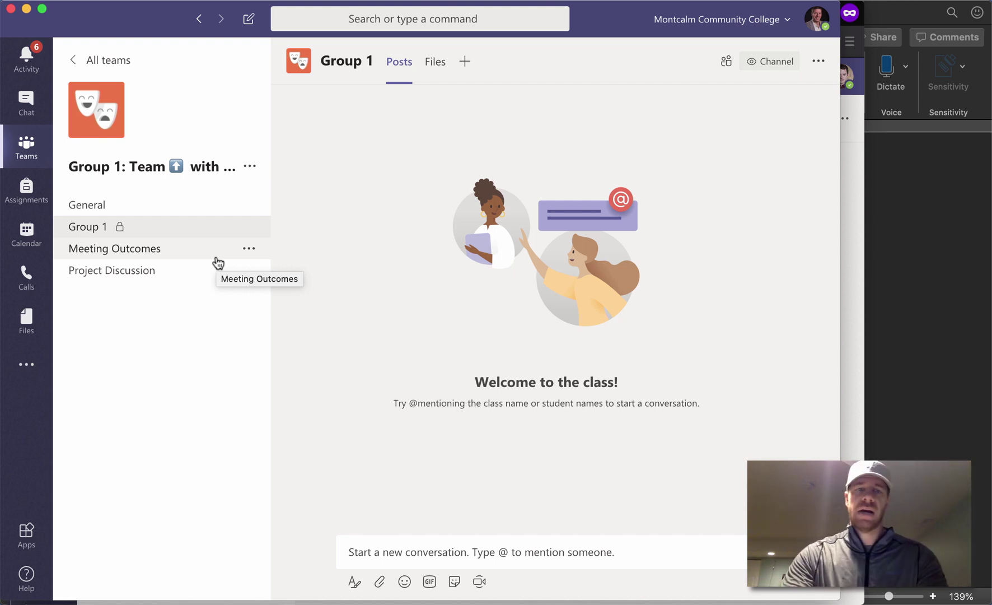
- Create a second channel named Group 2 in the same team with privacy set to Private
left_click(250, 167)
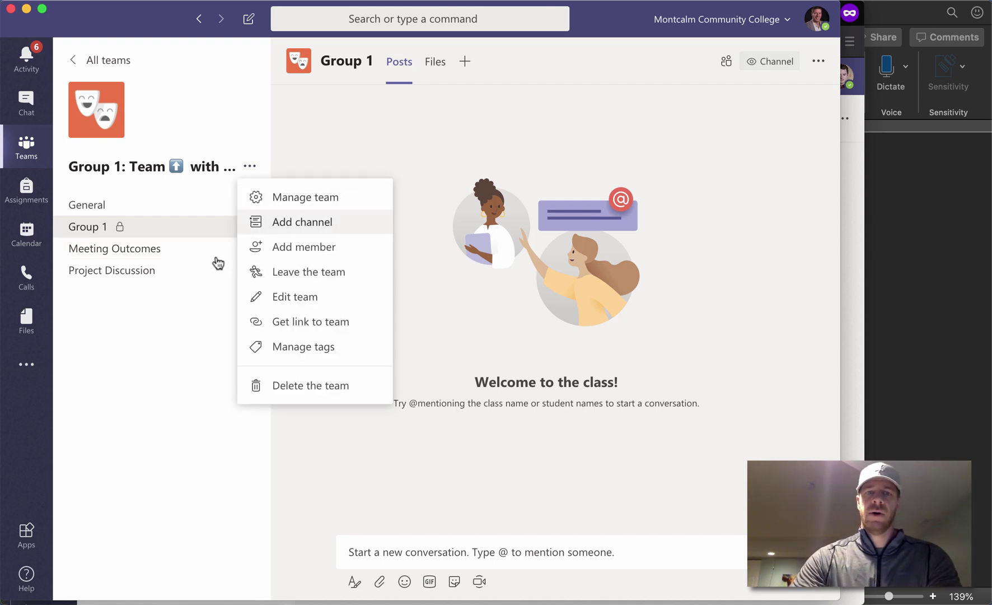
key("Return")
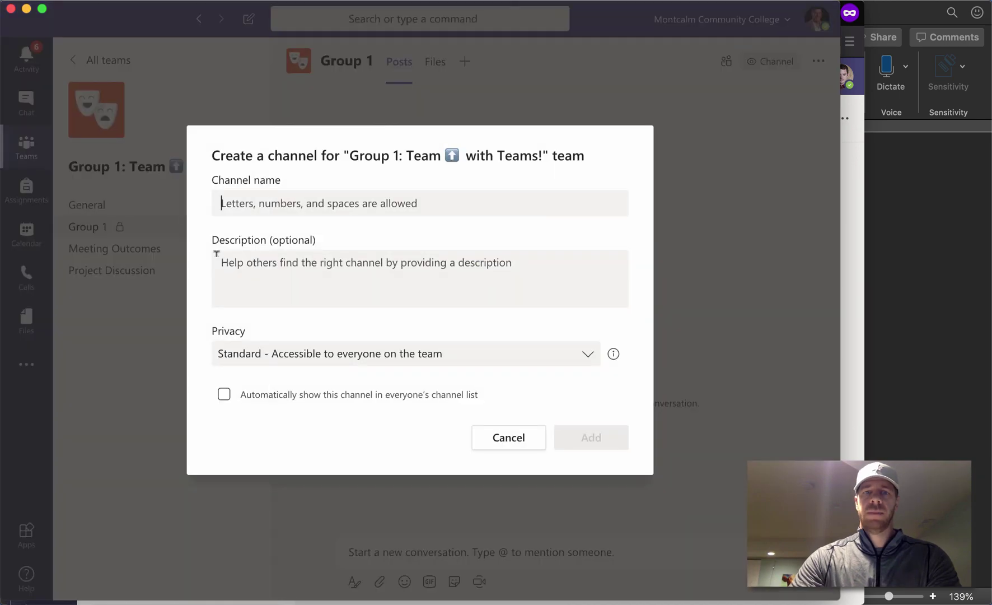
type("Gro")
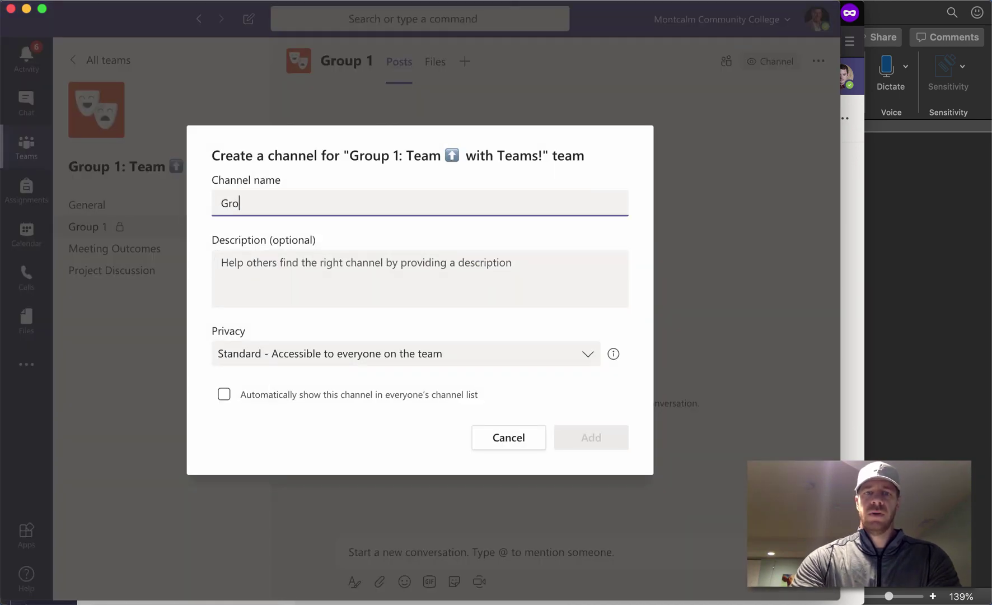
type("up 2")
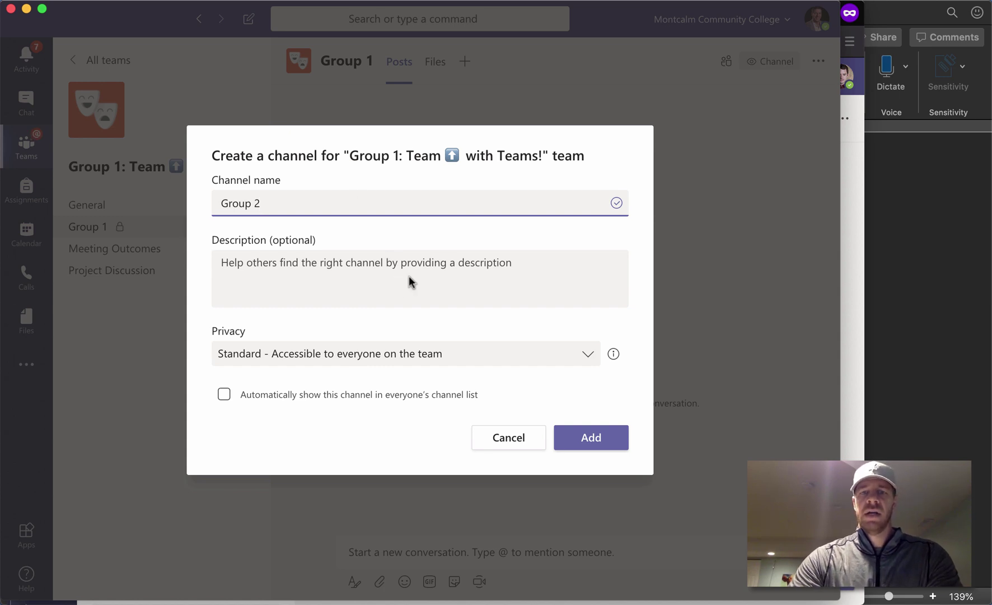
left_click(353, 357)
key("Down")
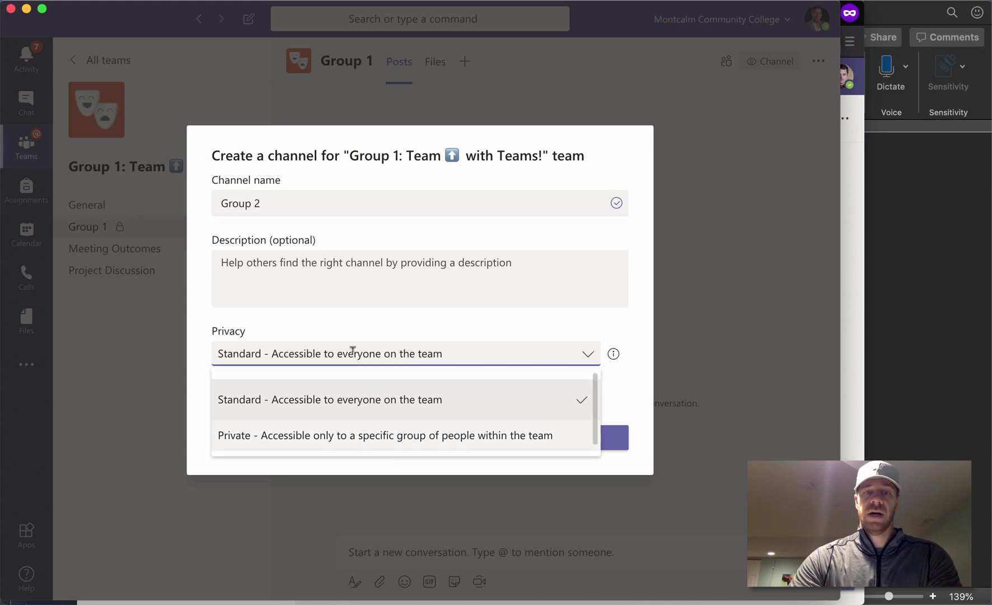
key("Return")
left_click(591, 439)
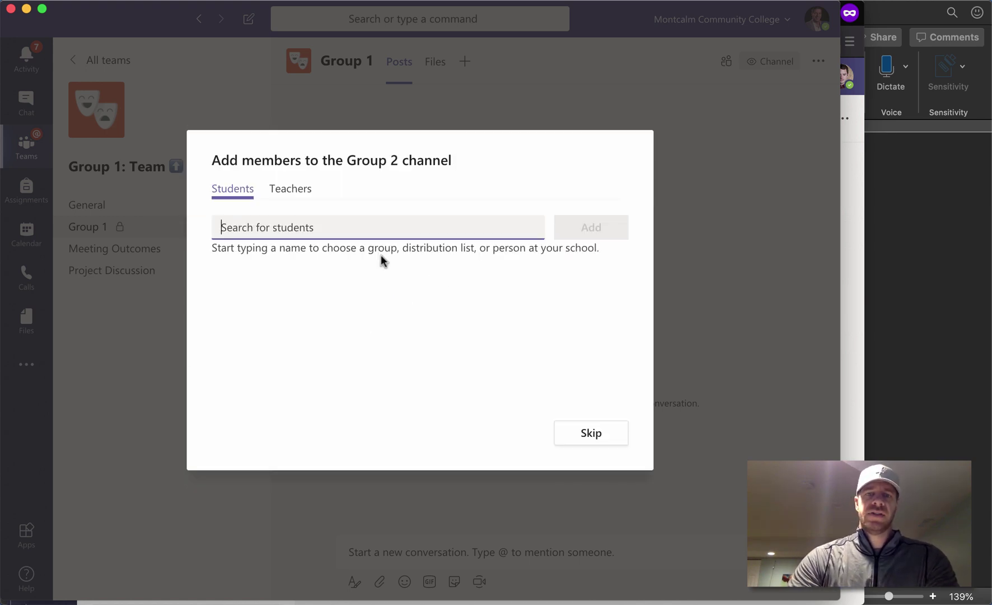
- Add the two Group 2 students as members of the private Group 2 channel and finish the member setup
type("lauri")
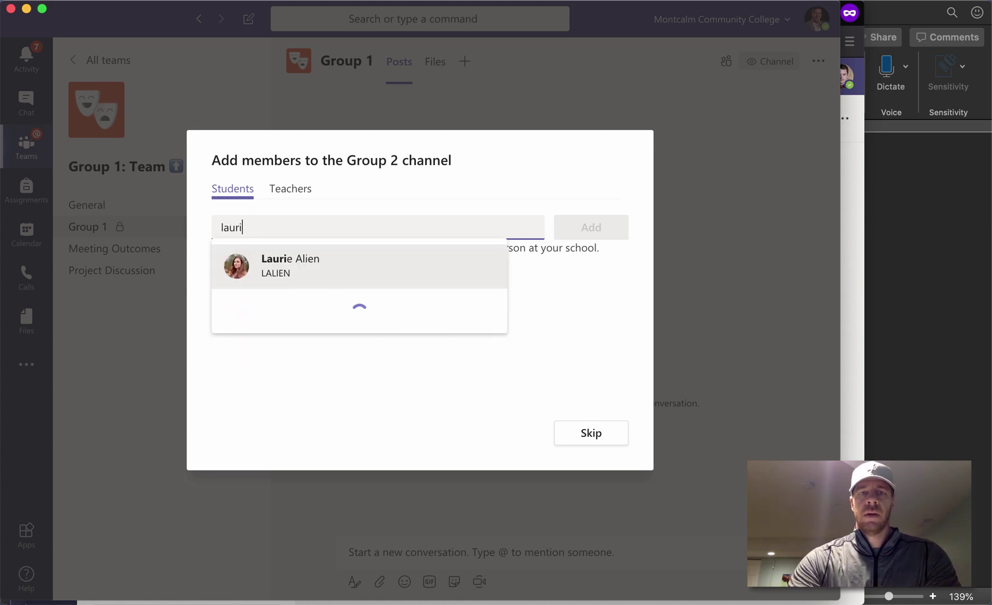
key("Return")
type("ced")
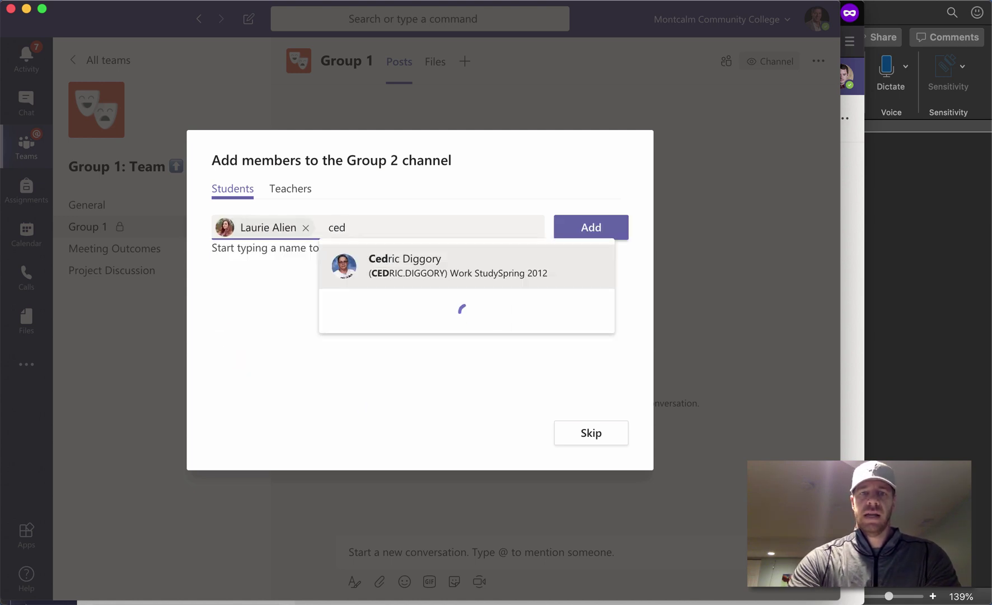
key("Return")
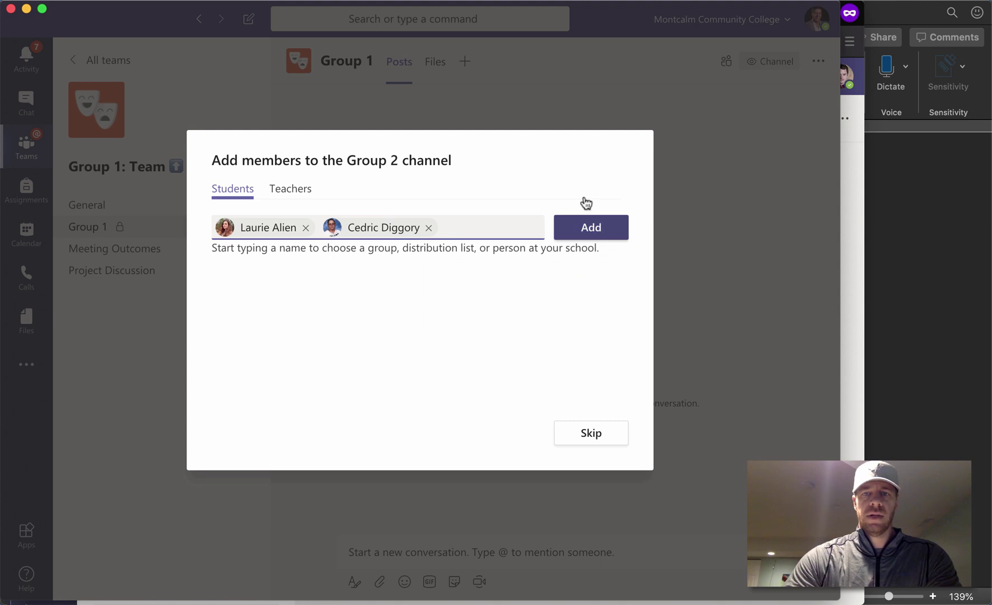
left_click(588, 228)
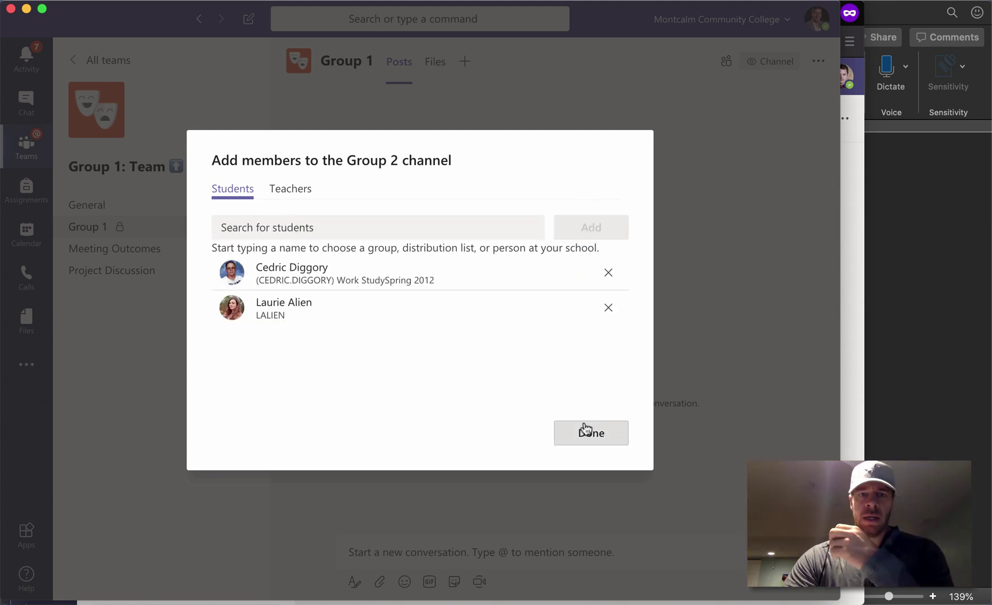
left_click(585, 430)
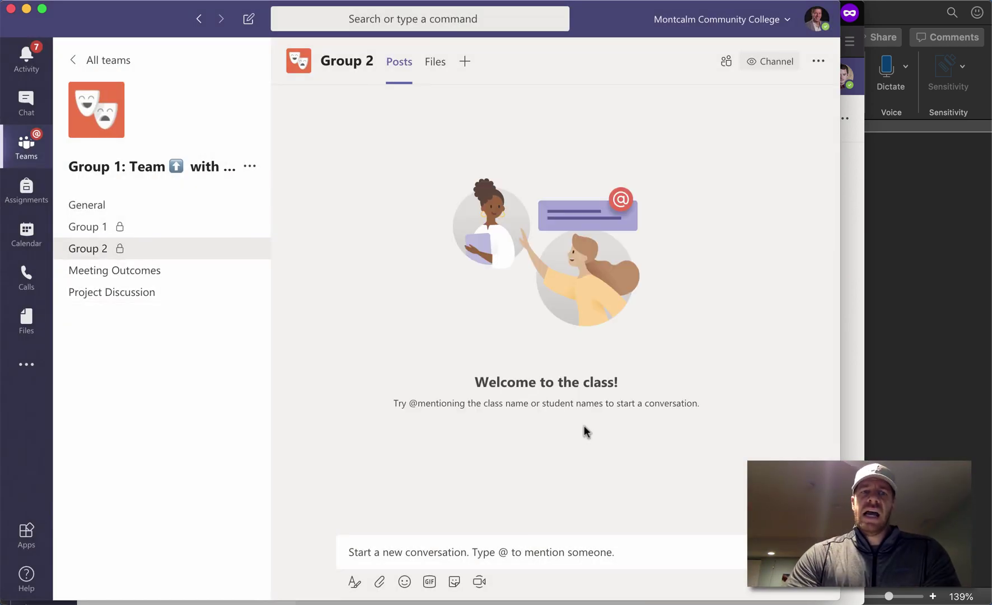
- Open the Group 1 channel, and inspect the same channel and its options in the student's Microsoft Teams browser session
left_click(173, 233)
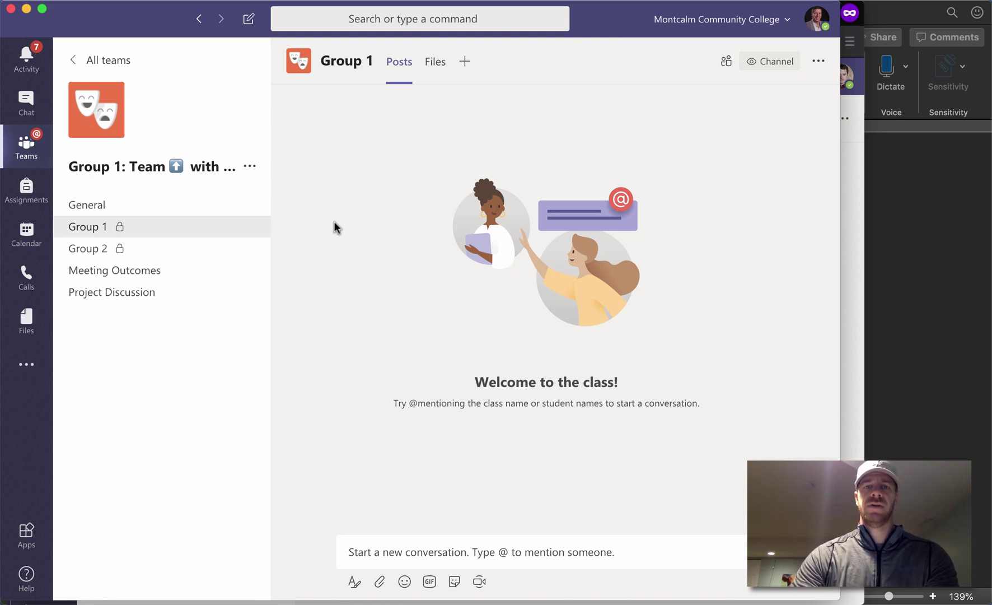
key("super+Tab")
key("super+Tab")
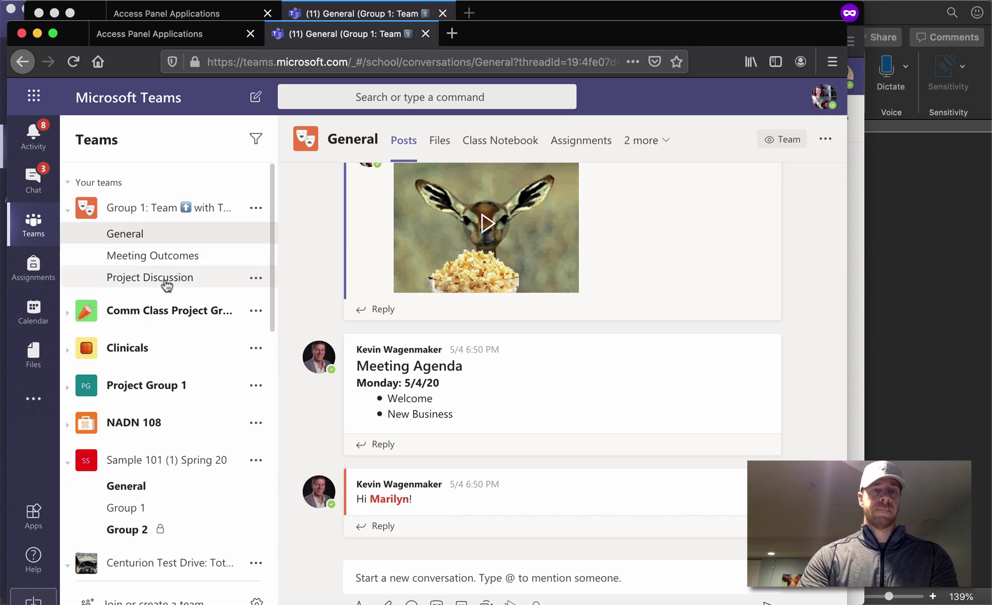
scroll(167, 280, "down", 2)
scroll(166, 284, "up", 2)
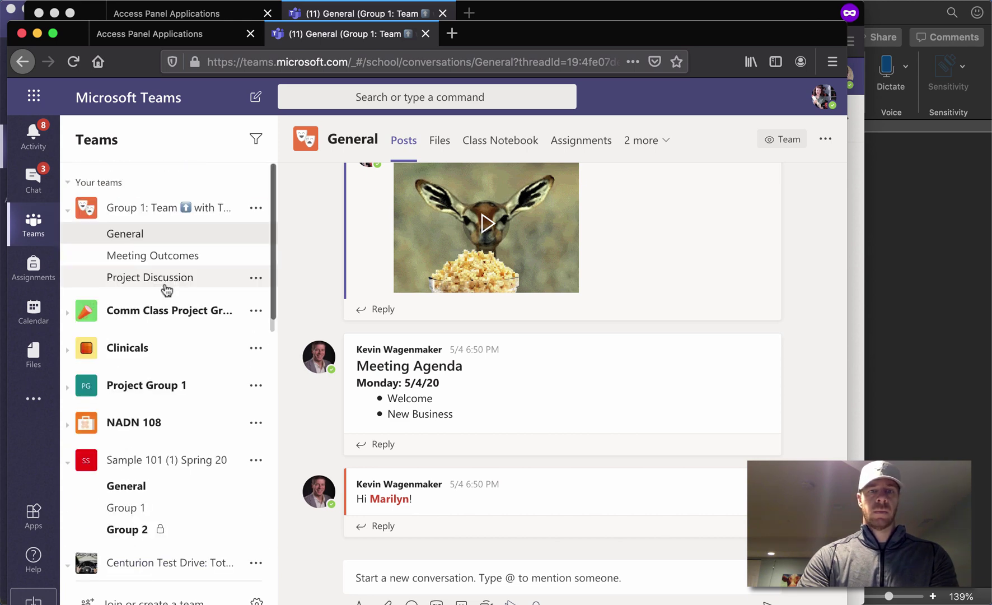
left_click(164, 256)
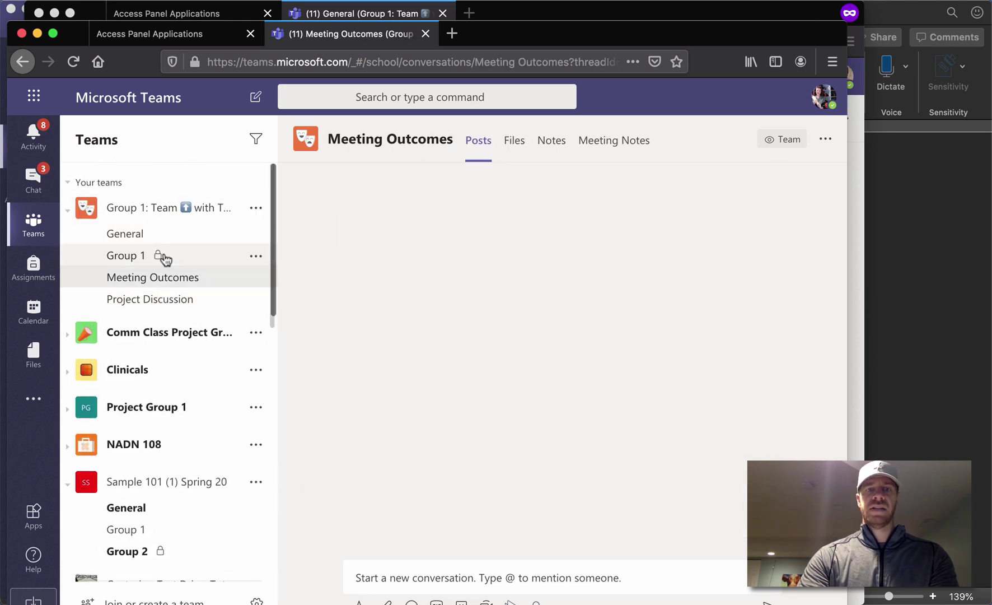
left_click(164, 256)
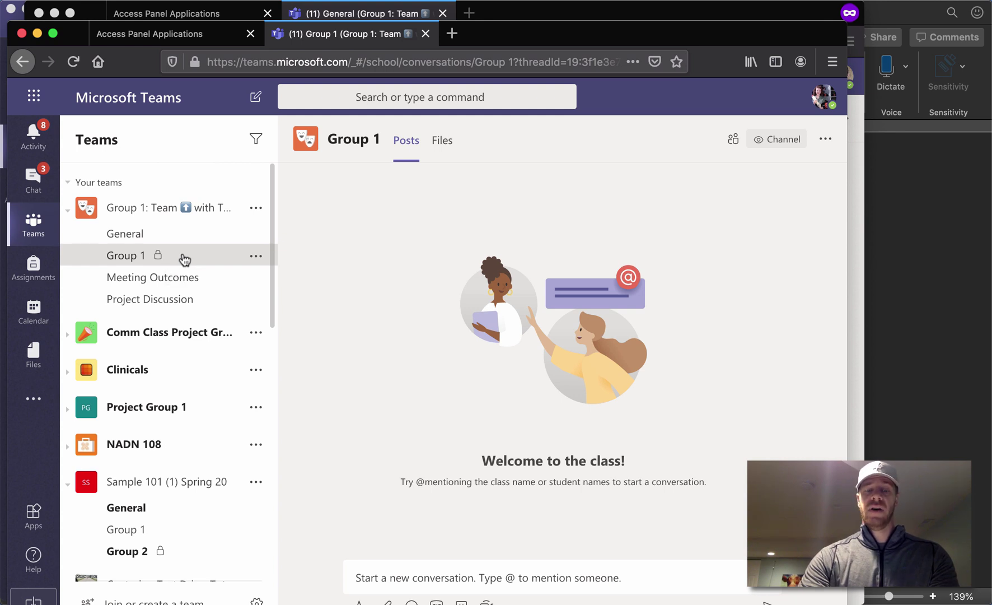
left_click(257, 257)
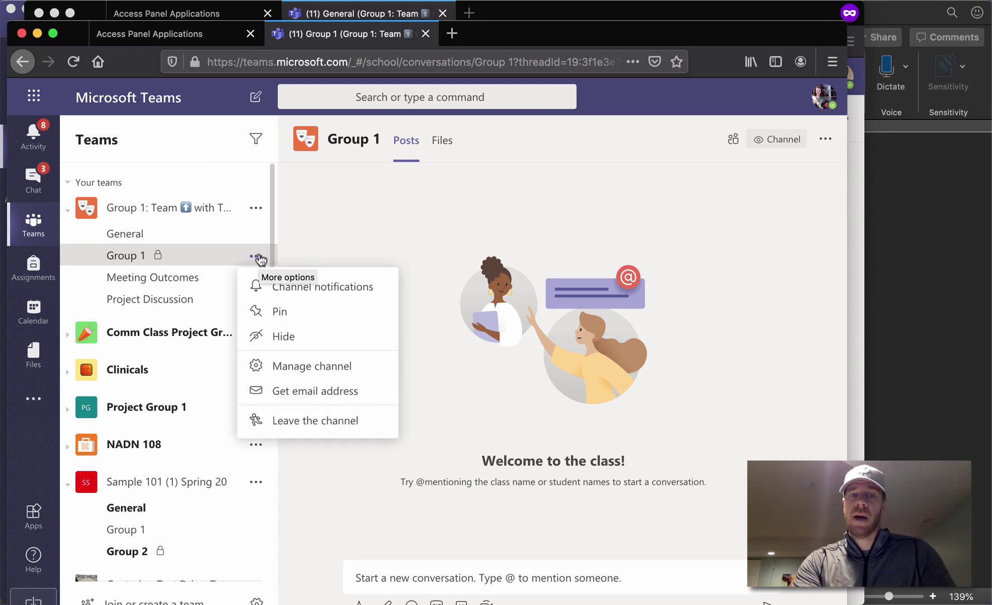
- Return to the teacher's Microsoft Teams app and try Banner and feed for all new posts in Group 1's notification settings, closing without saving
key("super+Tab")
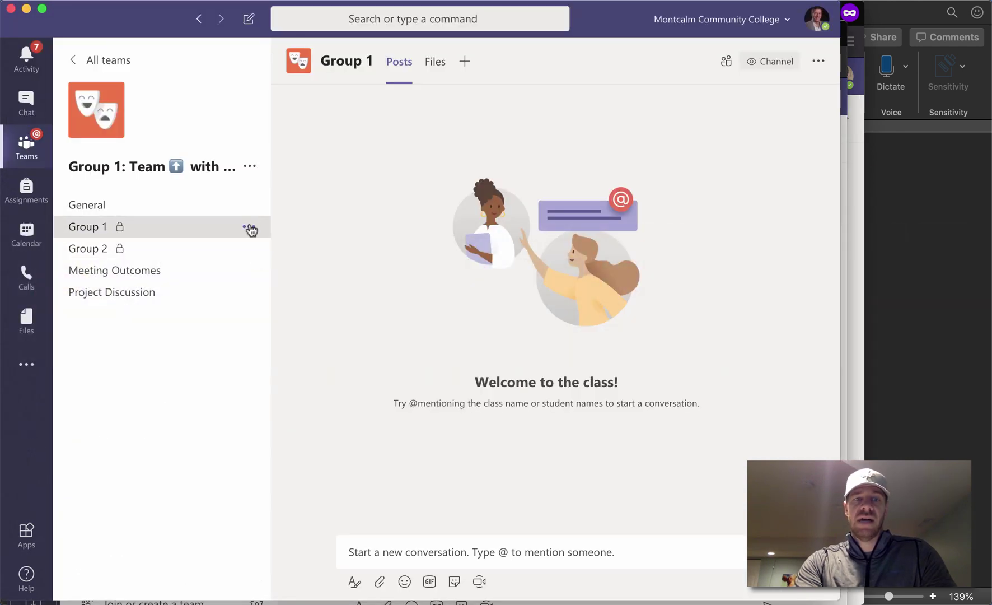
left_click(249, 226)
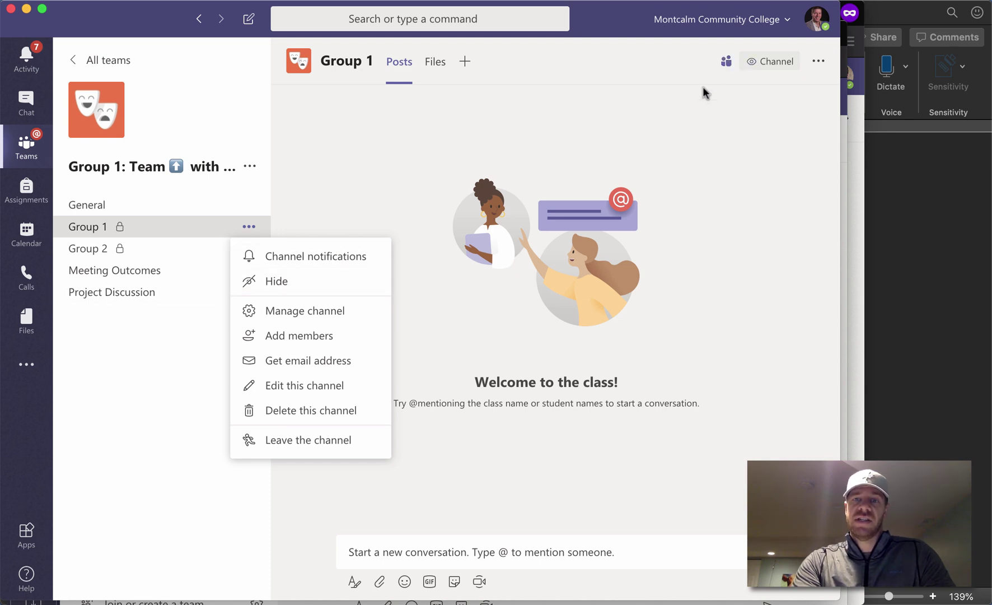
left_click(324, 263)
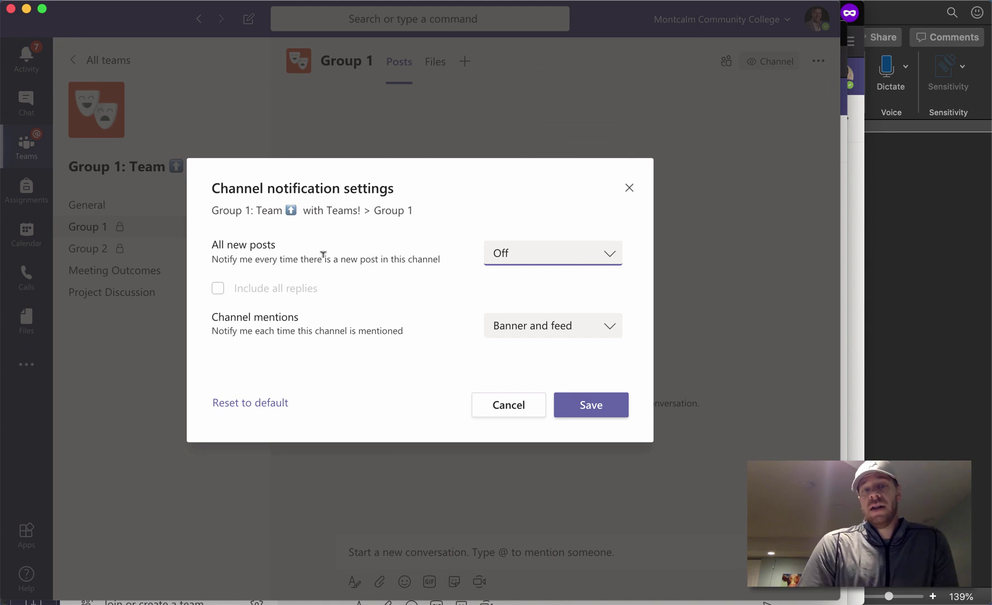
left_click(539, 254)
left_click(541, 291)
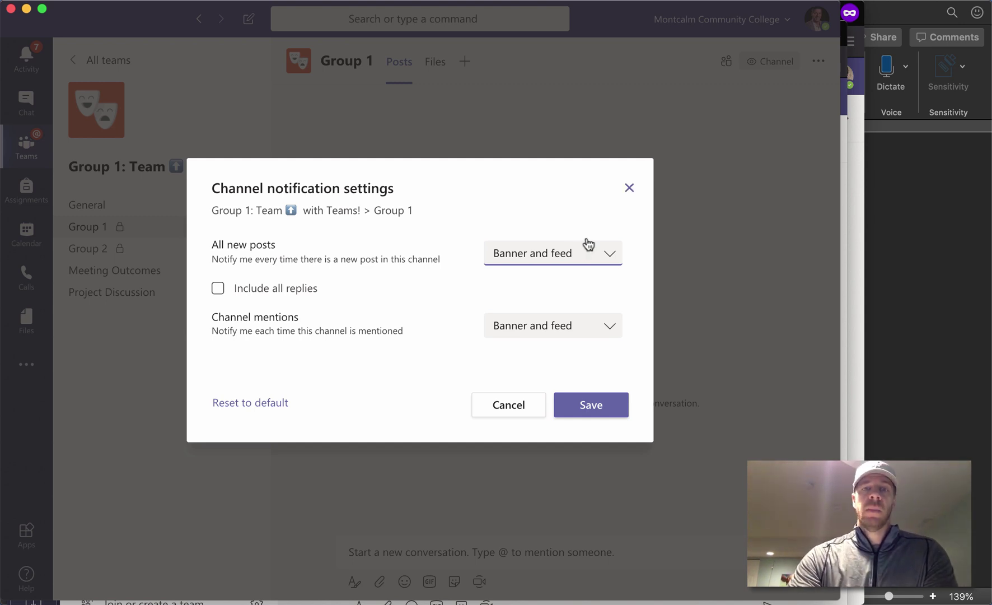
left_click(629, 188)
- Compare the options available for the General, Group 1 and Group 2 channels
left_click(249, 205)
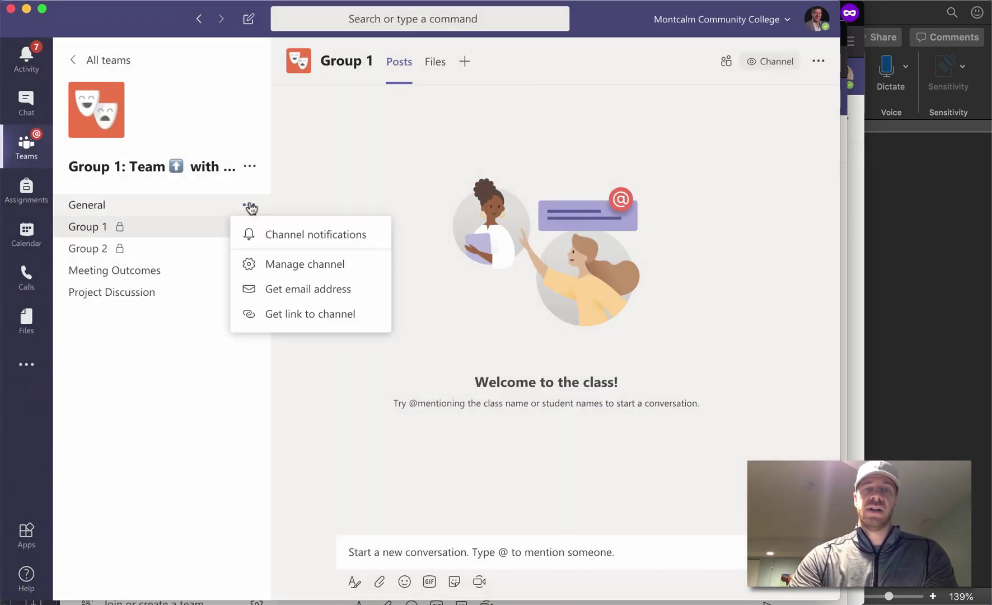
left_click(197, 226)
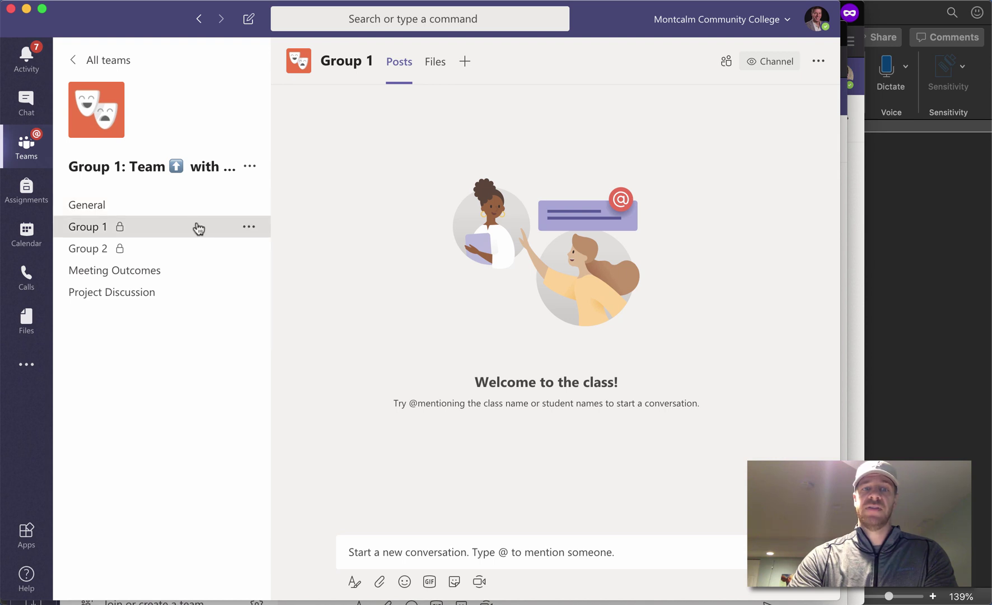
left_click(252, 227)
left_click(207, 253)
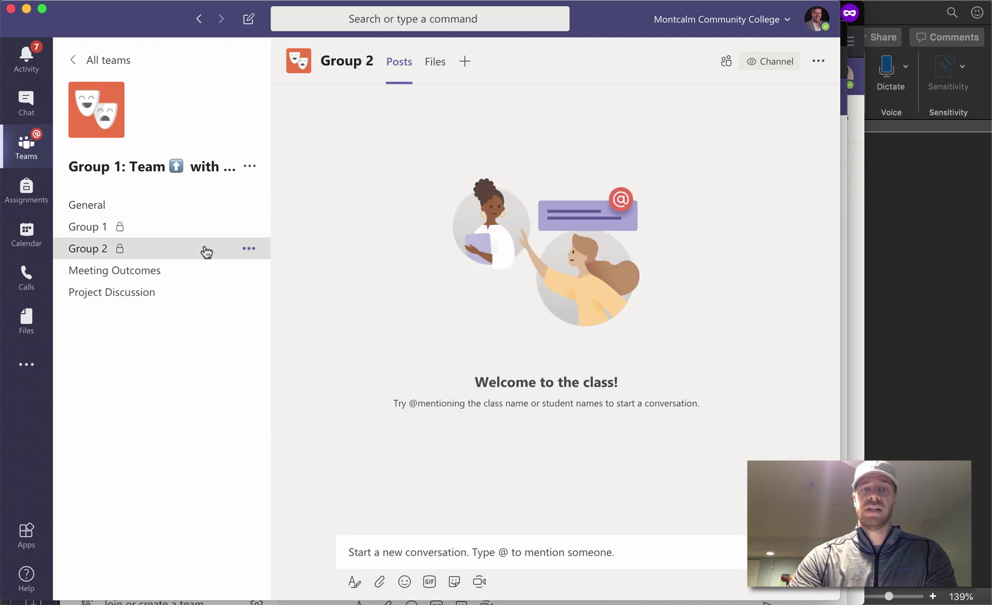
right_click(205, 251)
left_click(253, 252)
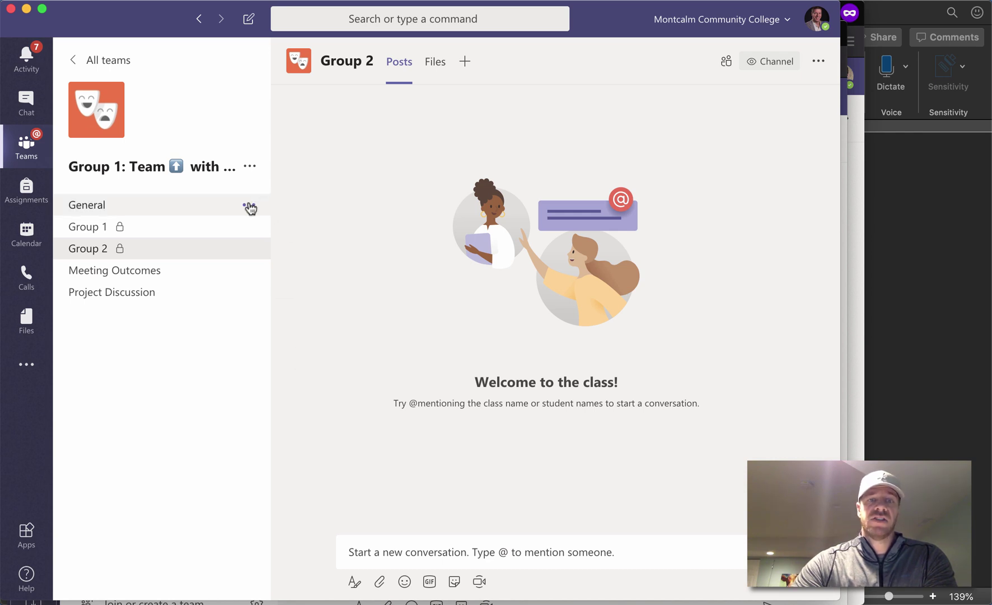
- Open the General channel's management page and examine its posting permissions and its analytics for the last 7 days
left_click(249, 207)
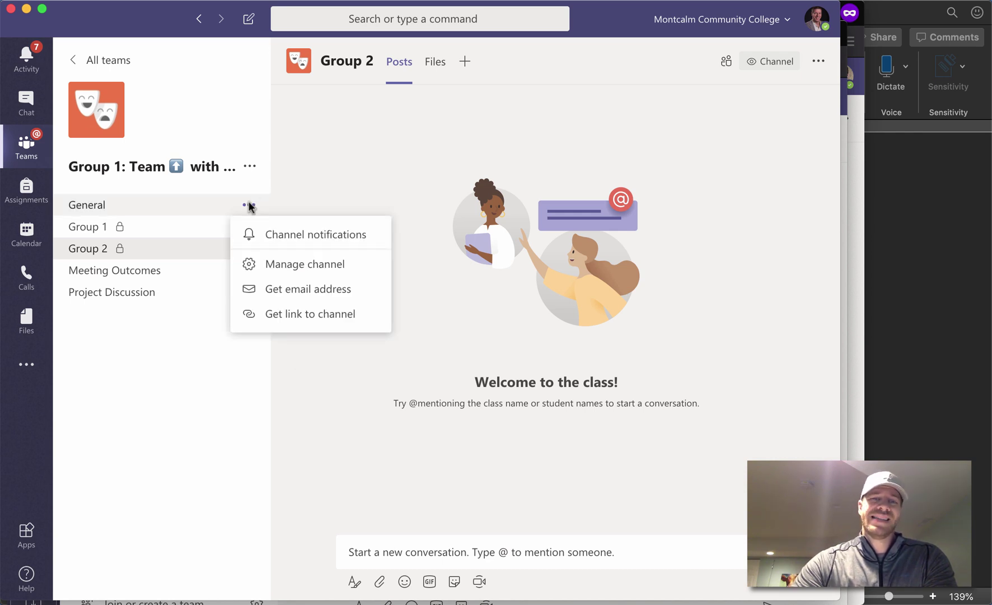
key("Down")
key("Return")
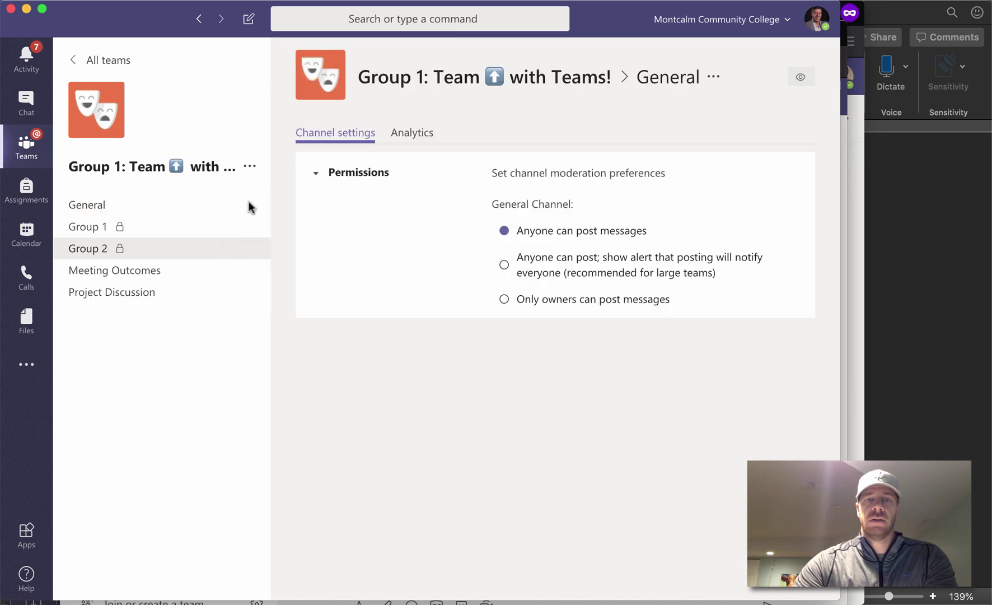
left_click(250, 166)
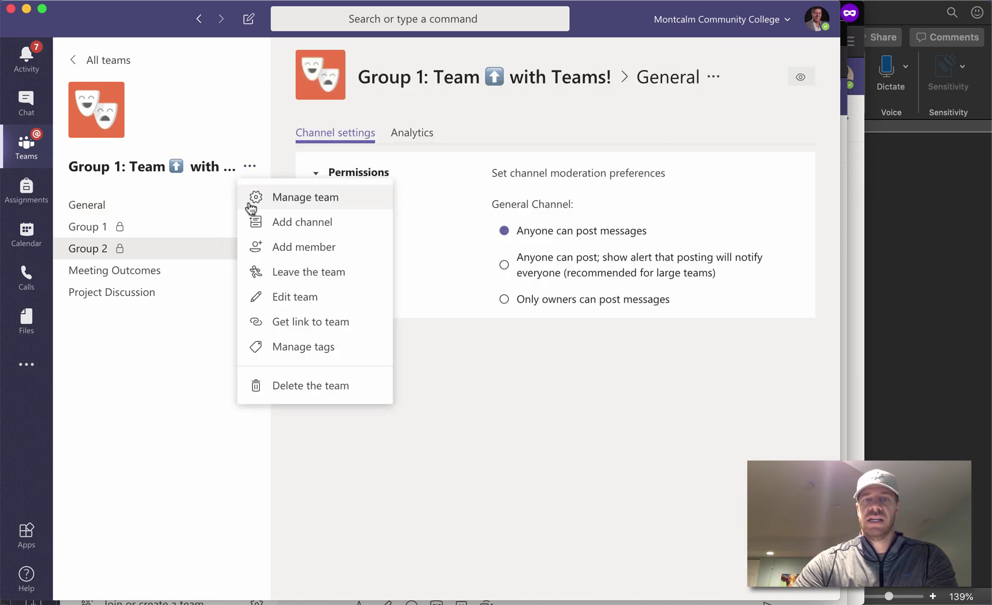
key("Escape")
left_click(416, 139)
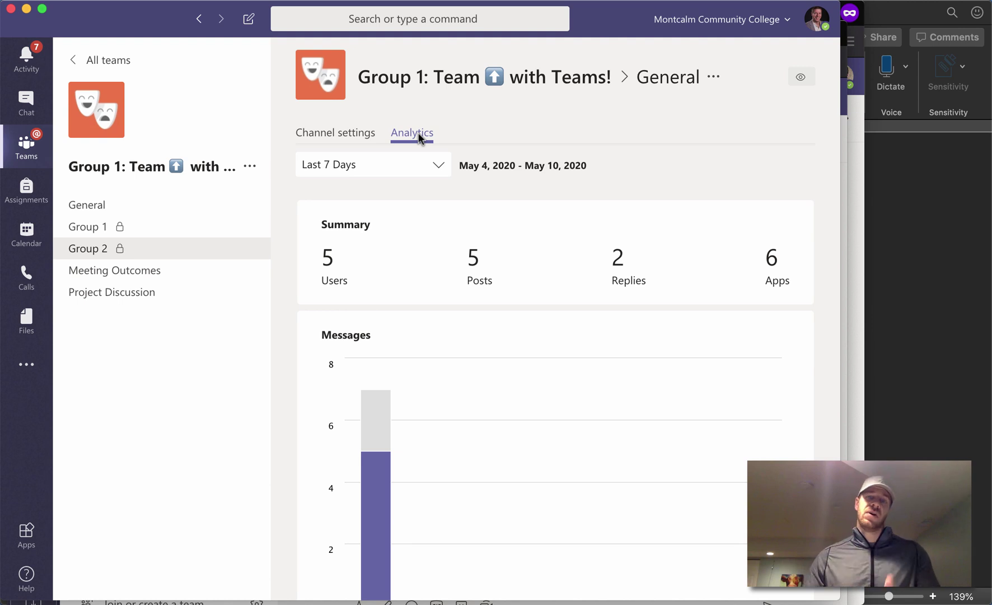
scroll(551, 447, "down", 3)
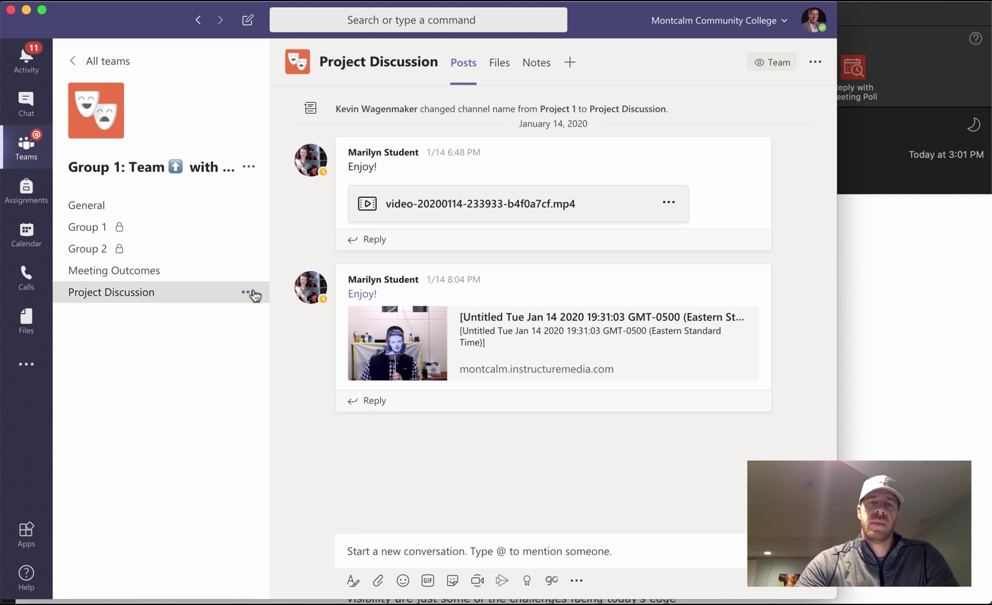
- Compare the options of the Project Discussion, Meeting Outcomes and private Group 2 channels
left_click(246, 292)
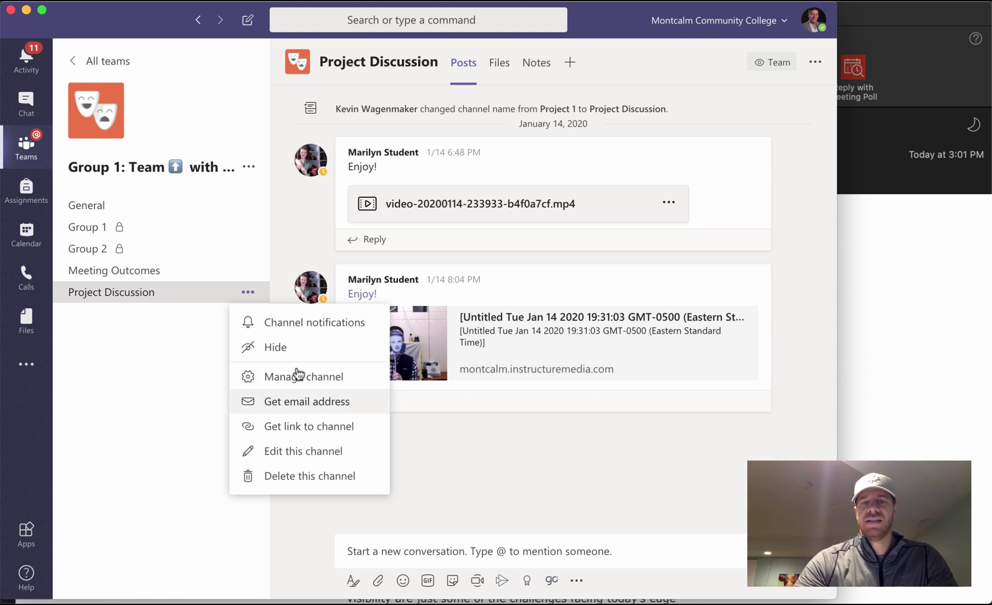
left_click(312, 399)
left_click(251, 272)
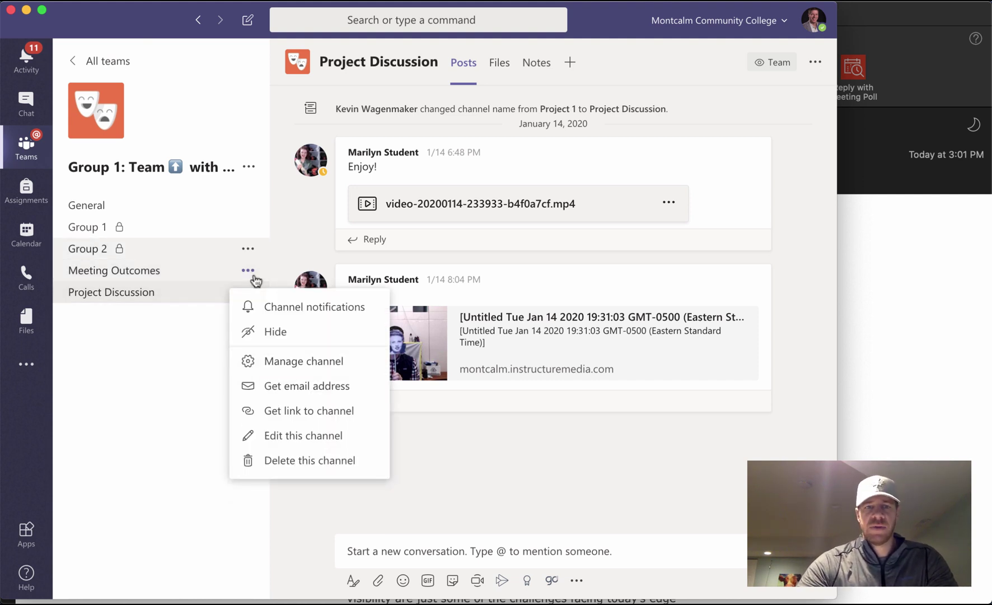
left_click(248, 248)
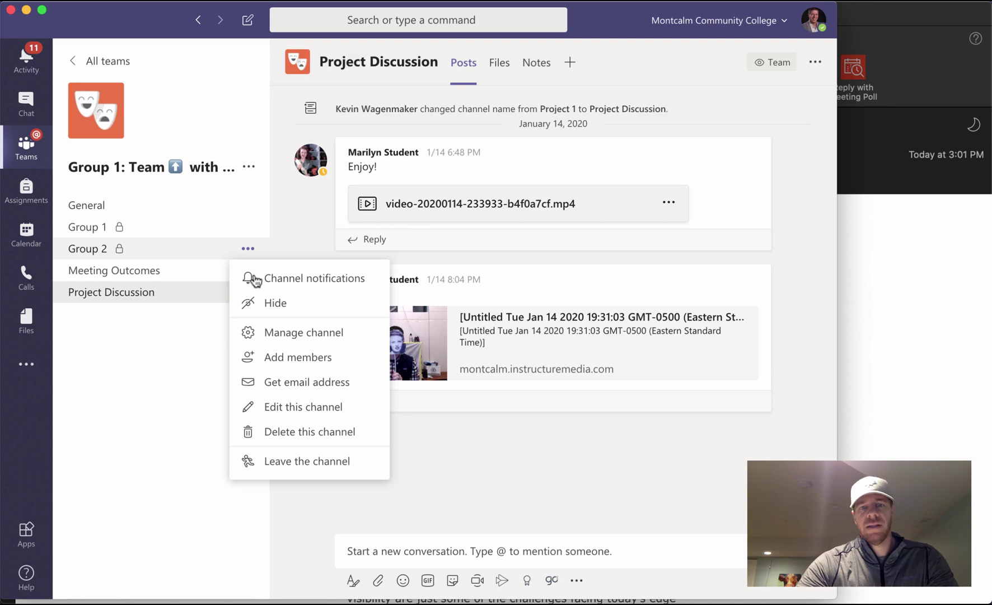
key("Escape")
left_click(249, 293)
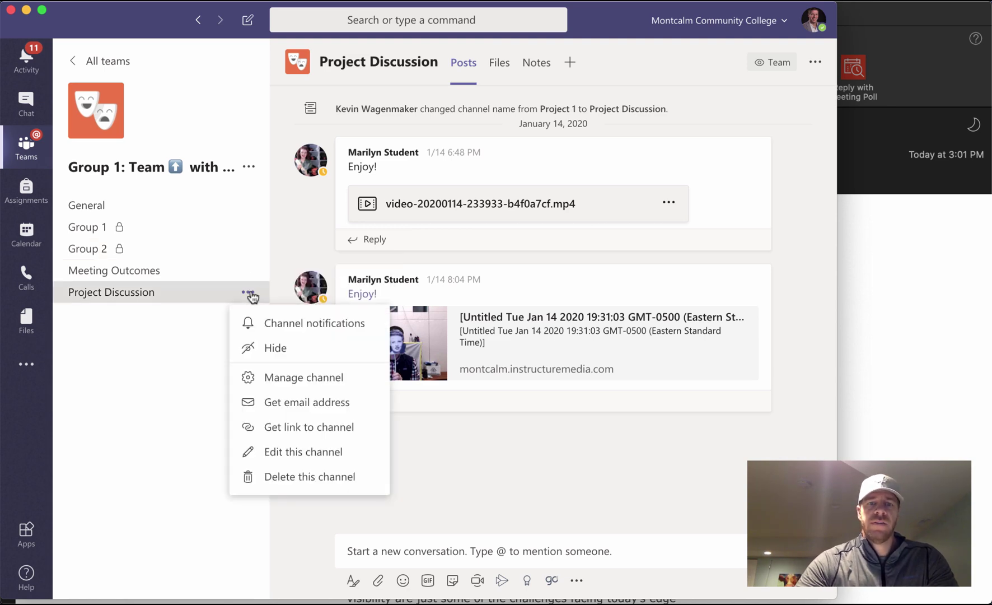
key("Escape")
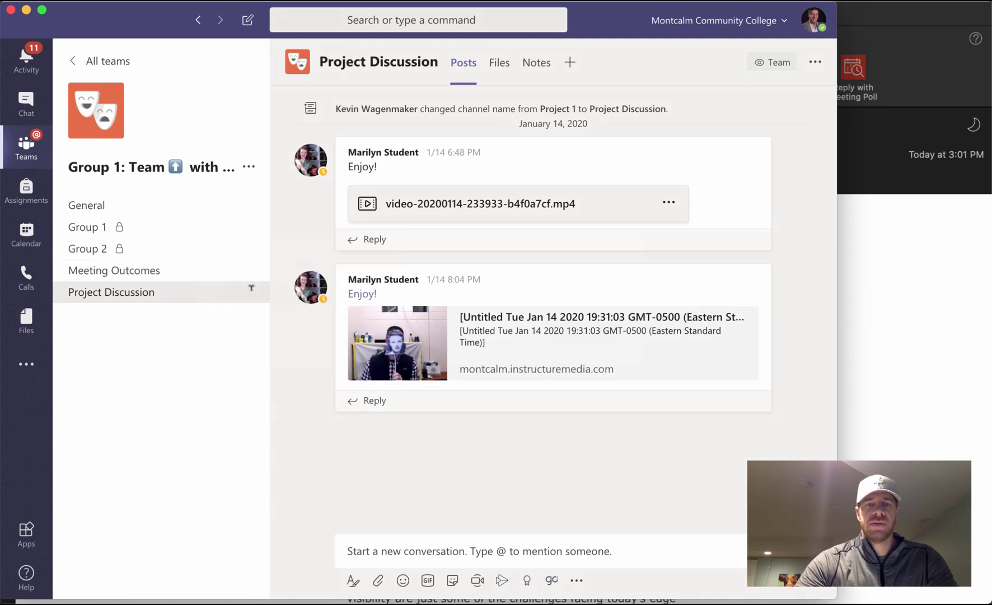
key("Escape")
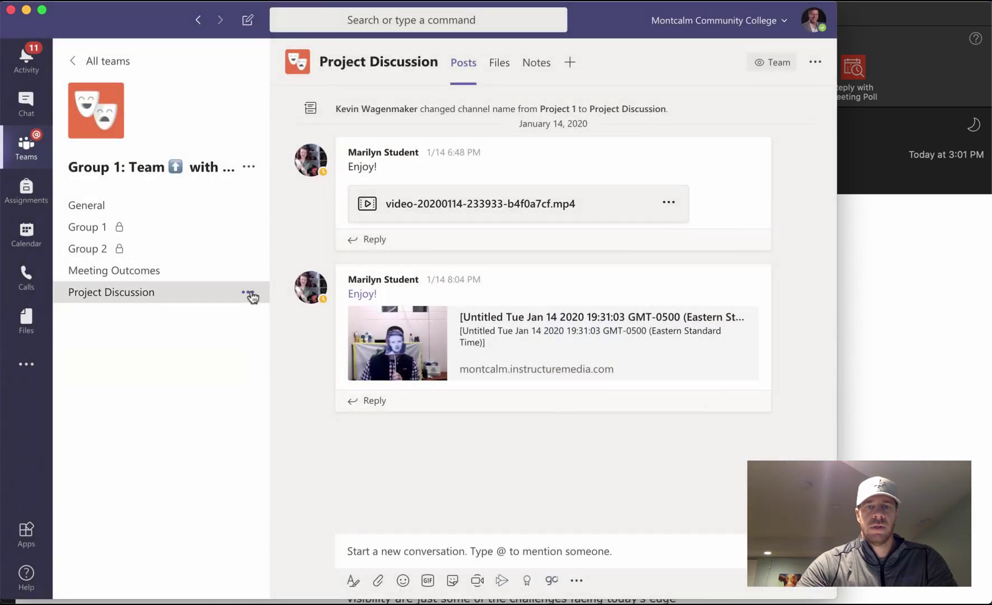
- Get the Project Discussion channel's email address and copy it
left_click(249, 293)
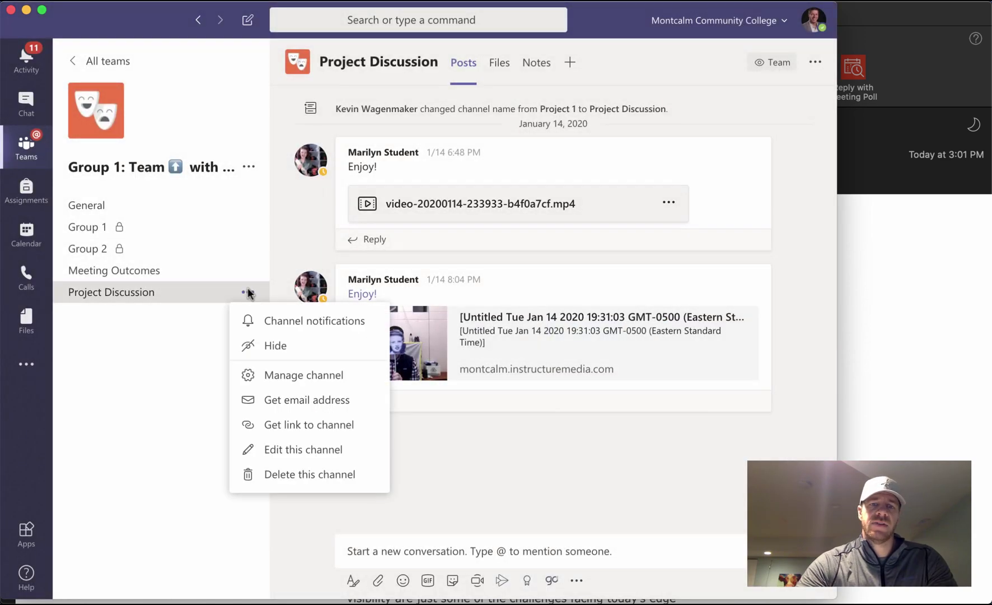
key("Down")
key("Down")
key("Down")
key("Down")
key("Return")
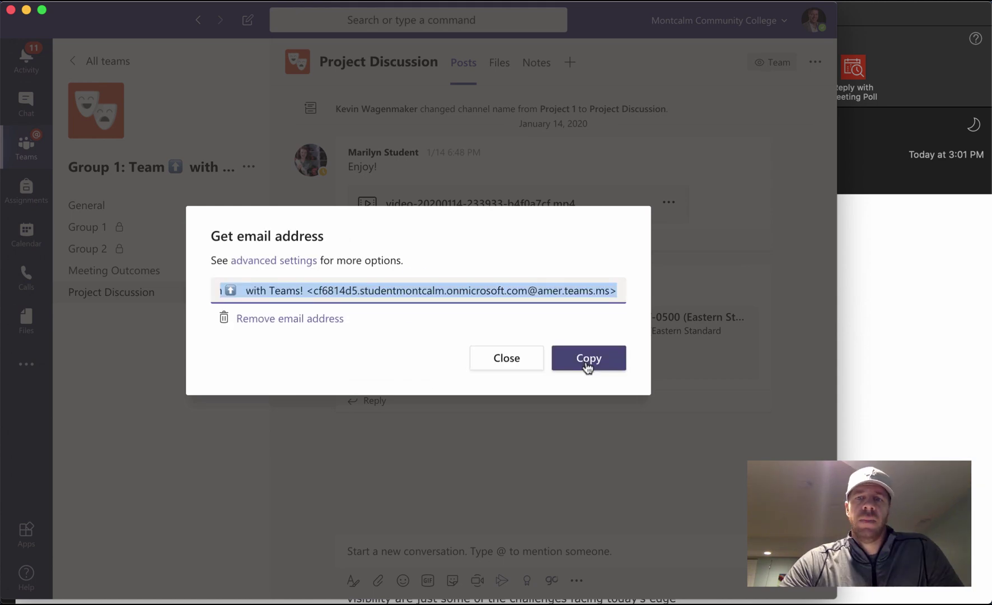
left_click(585, 361)
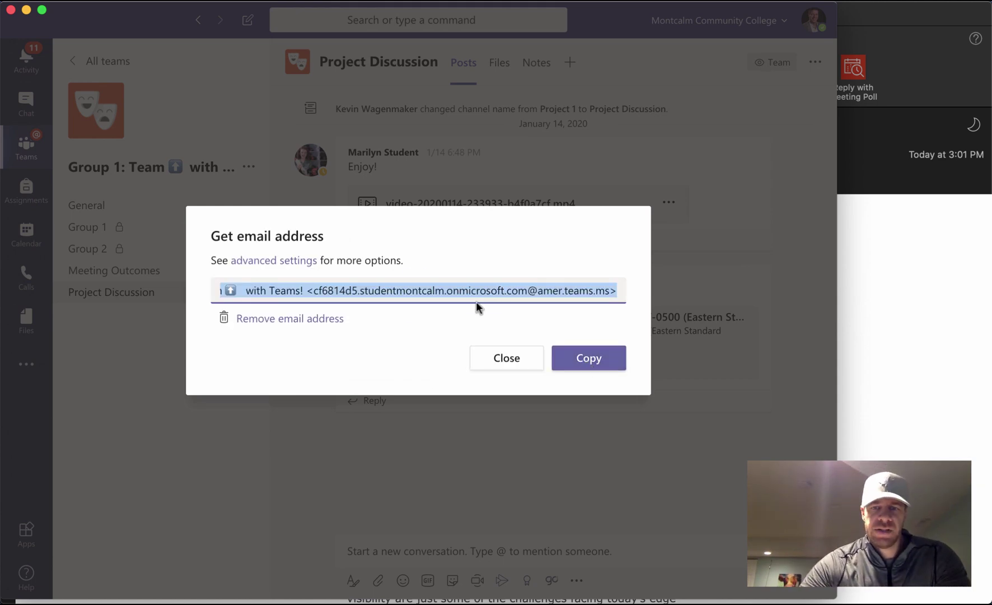
left_click(585, 356)
- Switch to Outlook and forward the email "Make the Most of Spaces with APC by Schneider Electric" to the copied Project Discussion channel address
key("super+Tab")
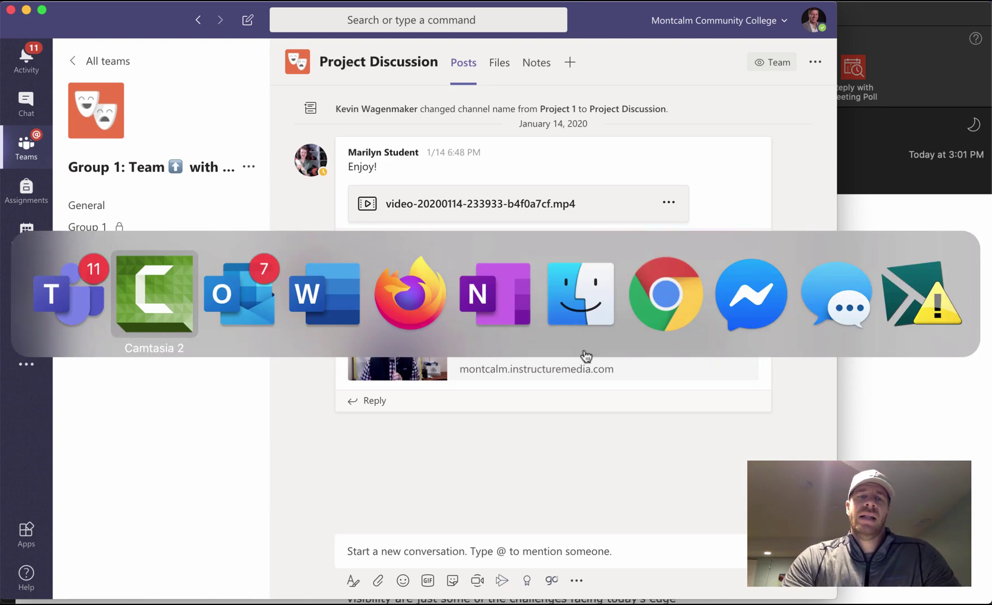
key("super+Tab")
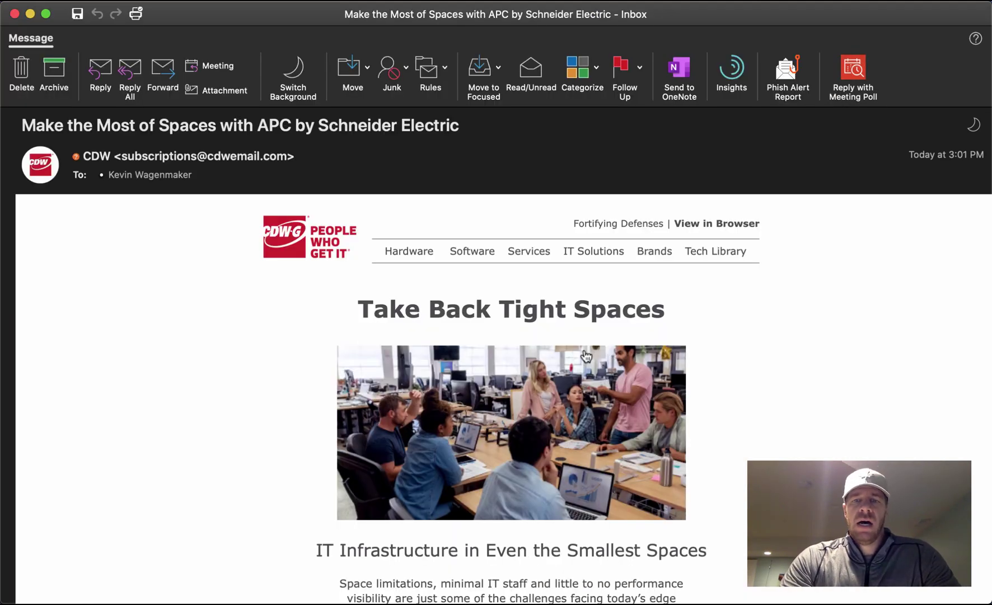
mouse_move(586, 356)
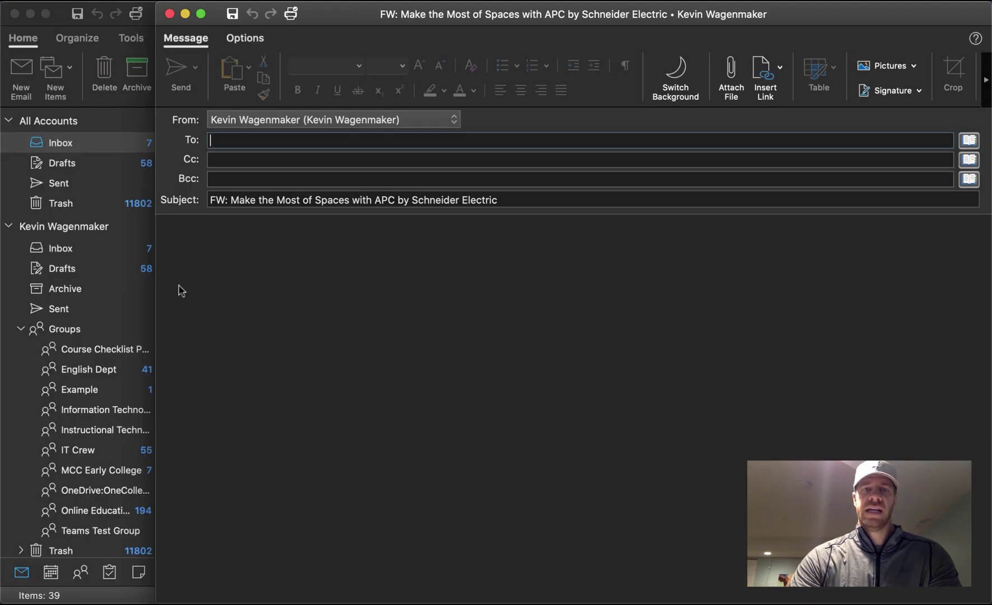
key("super+v")
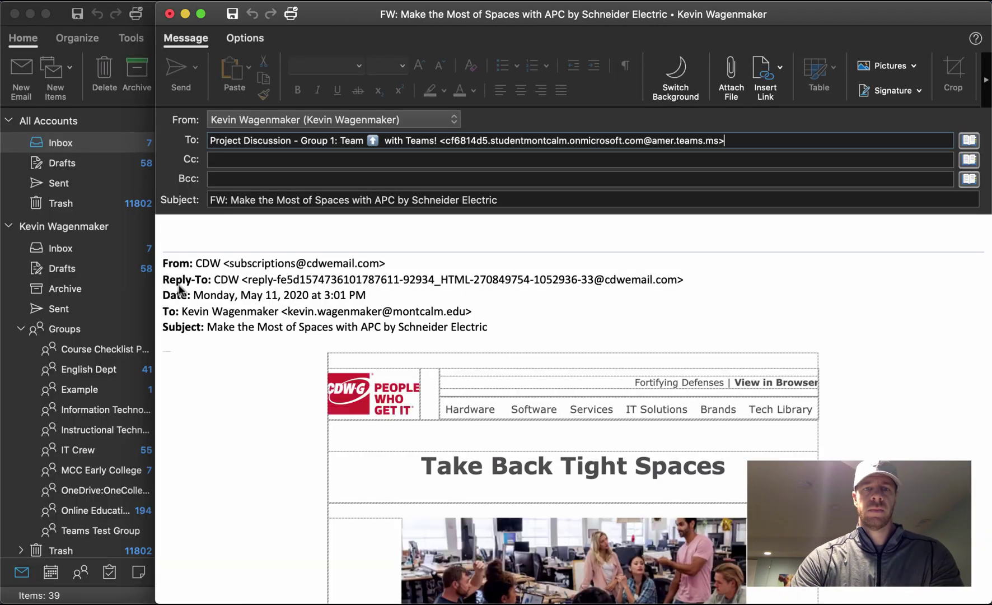
key("Tab")
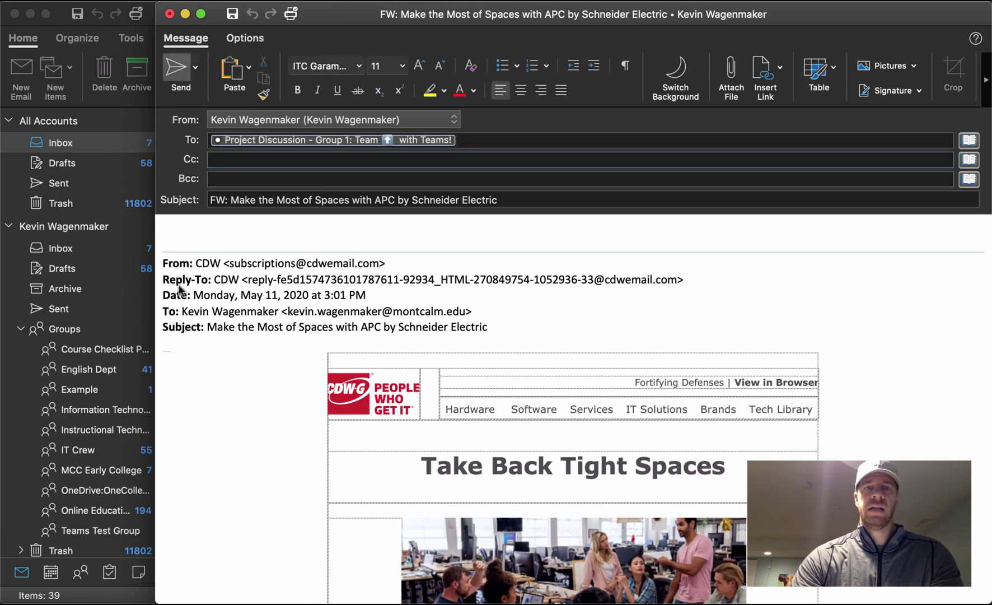
key("super+Return")
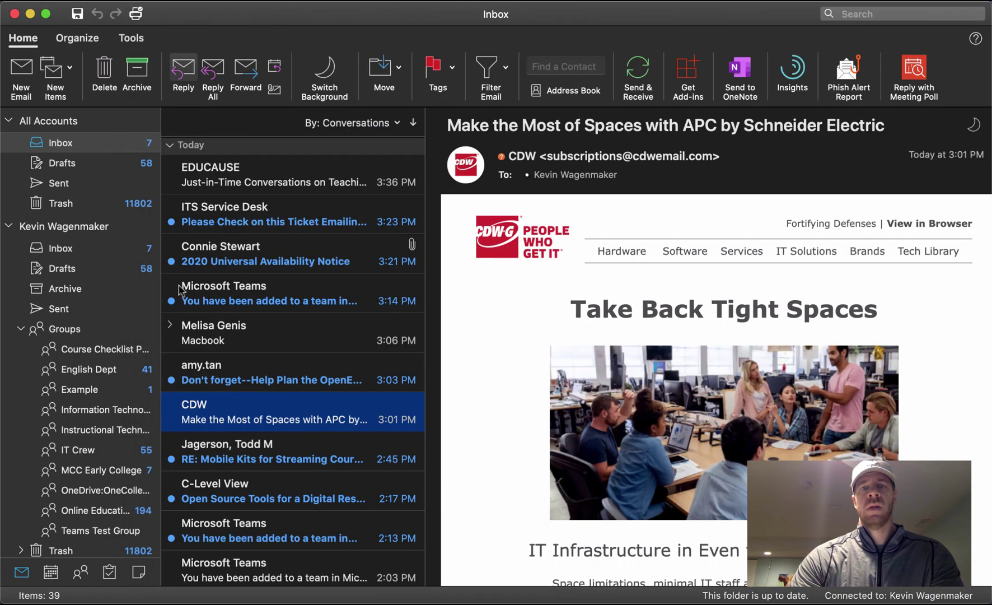
- Return to Microsoft Teams, check the forwarded email in the Project Discussion channel's posts, and open the original email
key("super+Tab")
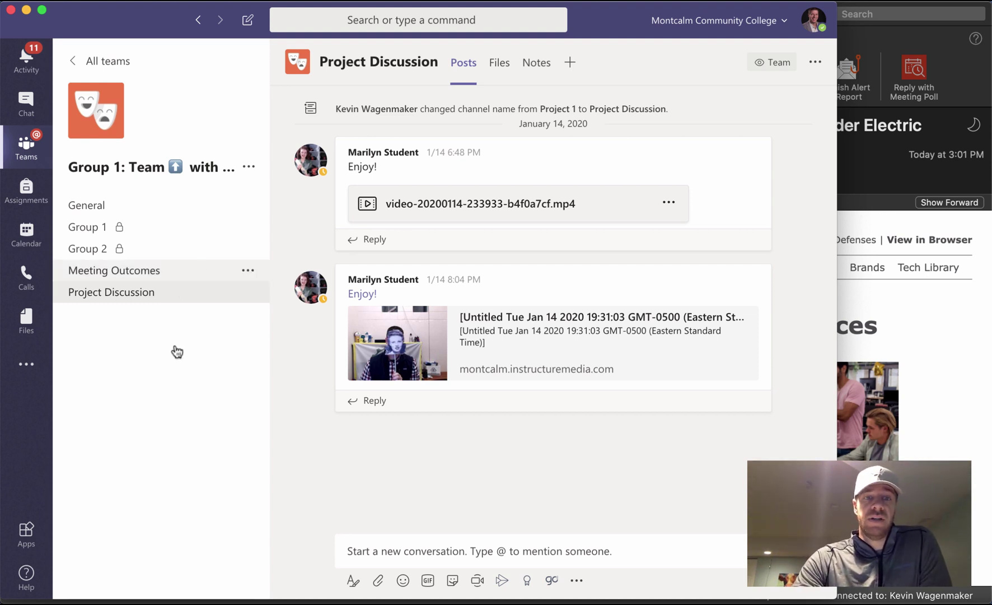
left_click(202, 271)
left_click(160, 293)
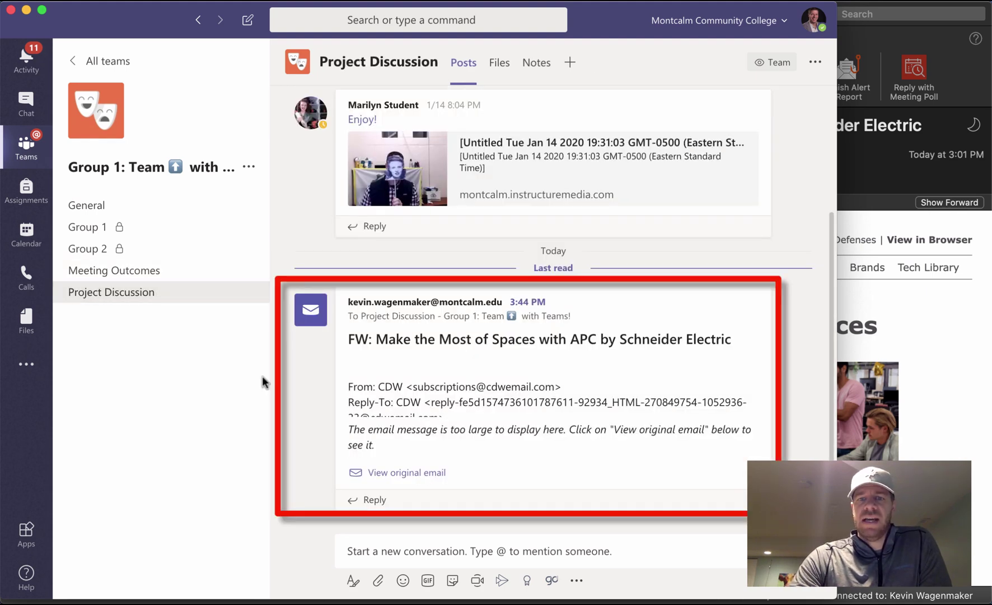
left_click(404, 473)
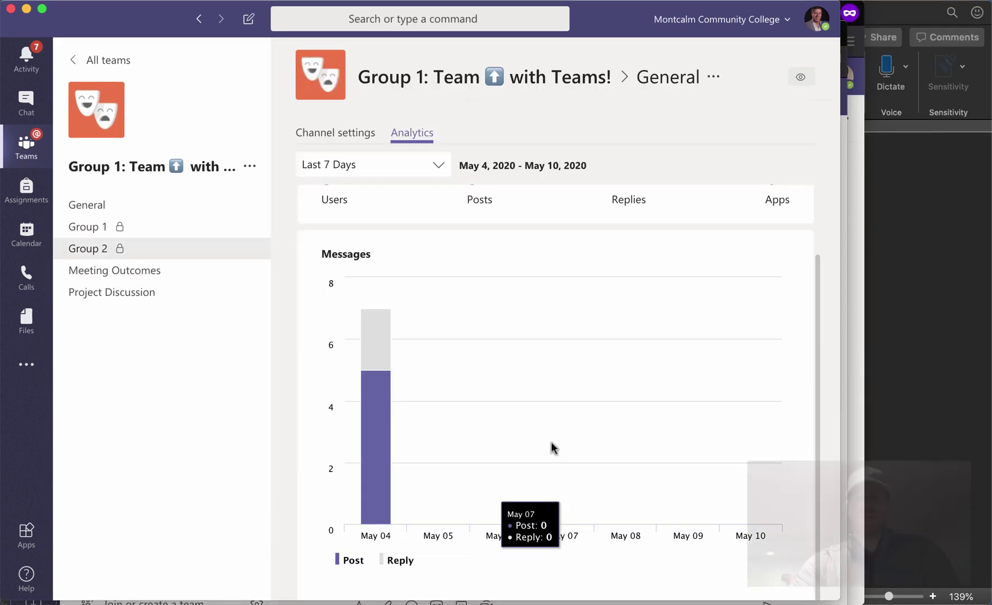
- Switch to the CTD Teams Day 7 Assignment document in Word and review the six items to complete, selecting their text
key("super+Tab")
key("super+Tab")
key("super+Tab")
key("super+Tab")
key("super+Tab")
key("Escape")
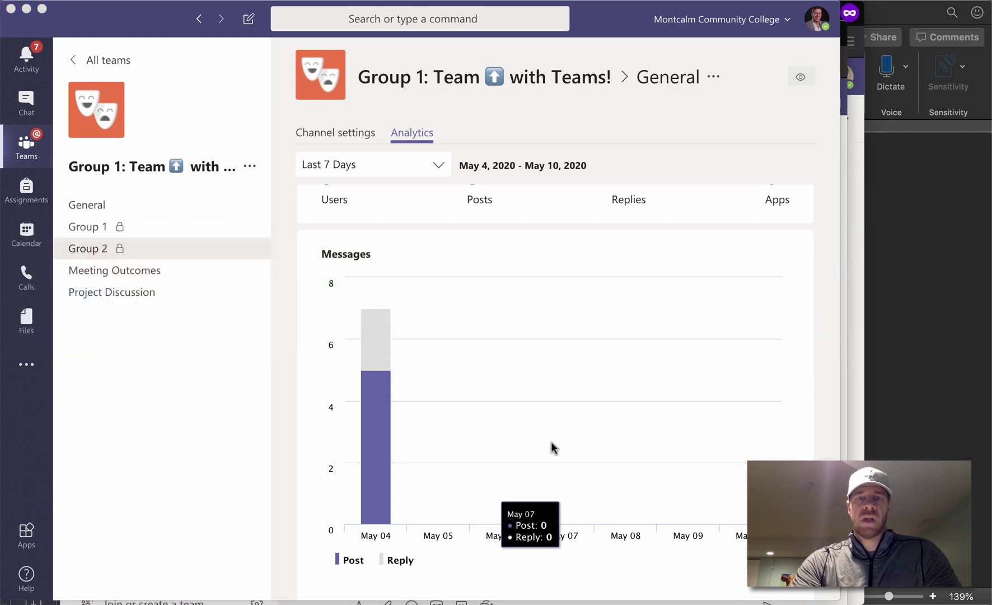
key("super+Tab")
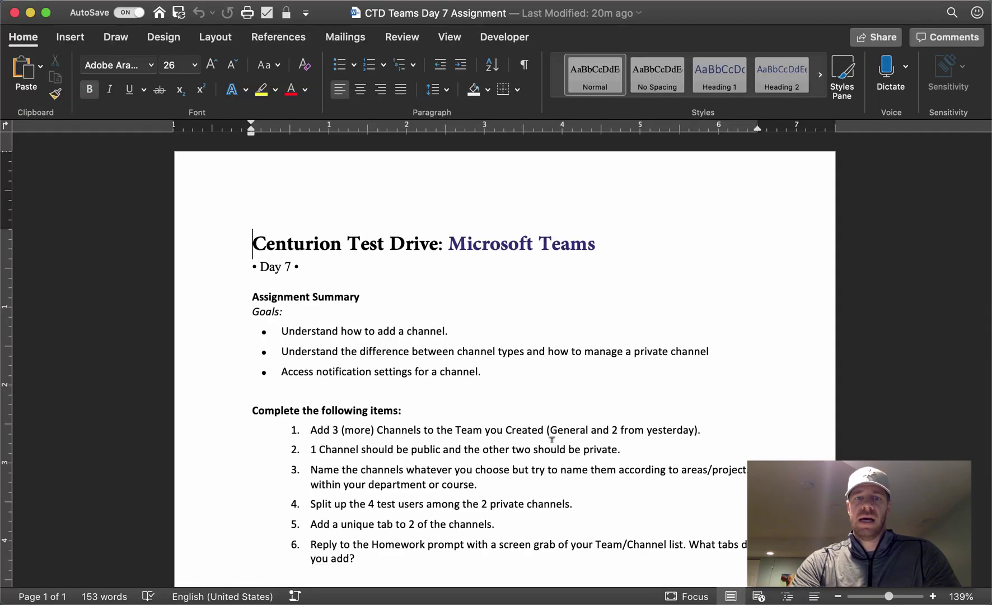
scroll(551, 439, "down", 5)
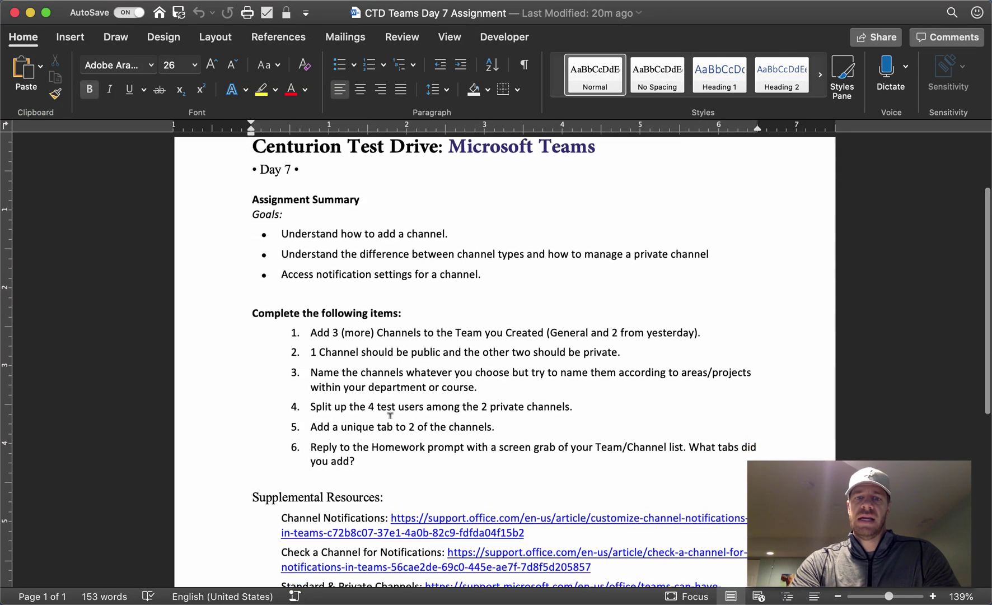
scroll(320, 311, "down", 1)
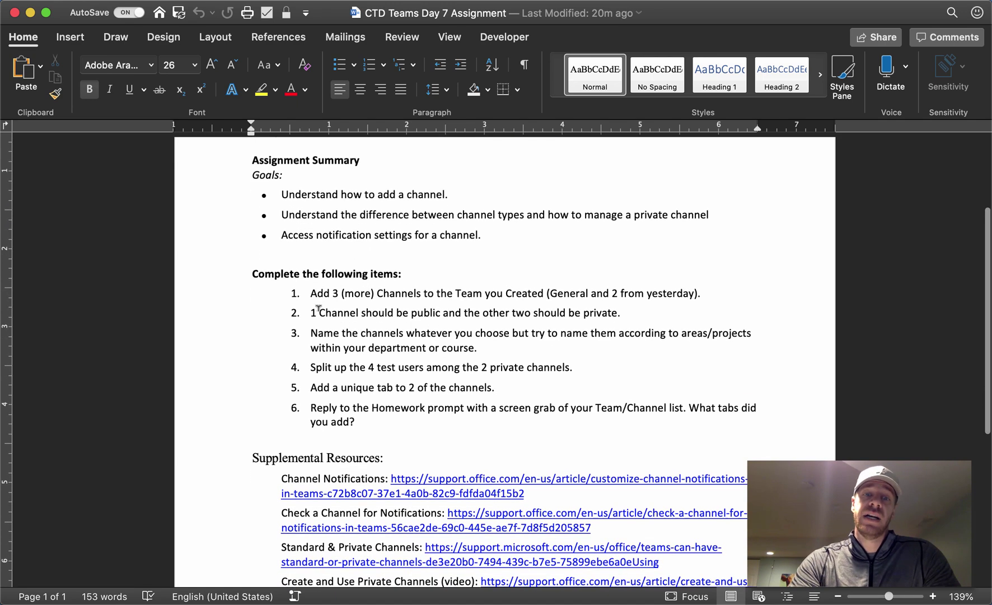
left_click_drag(310, 290, 597, 415)
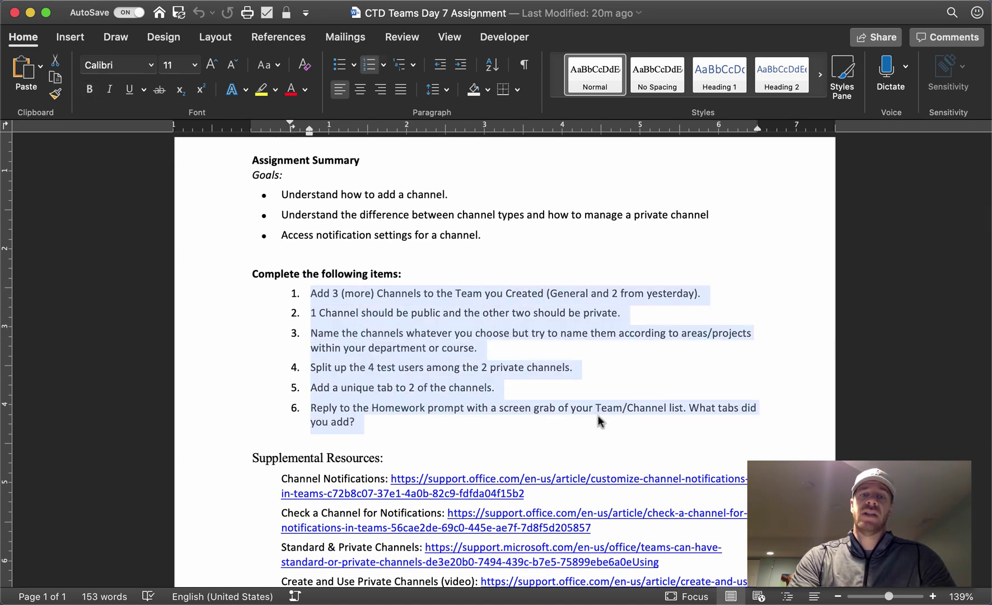